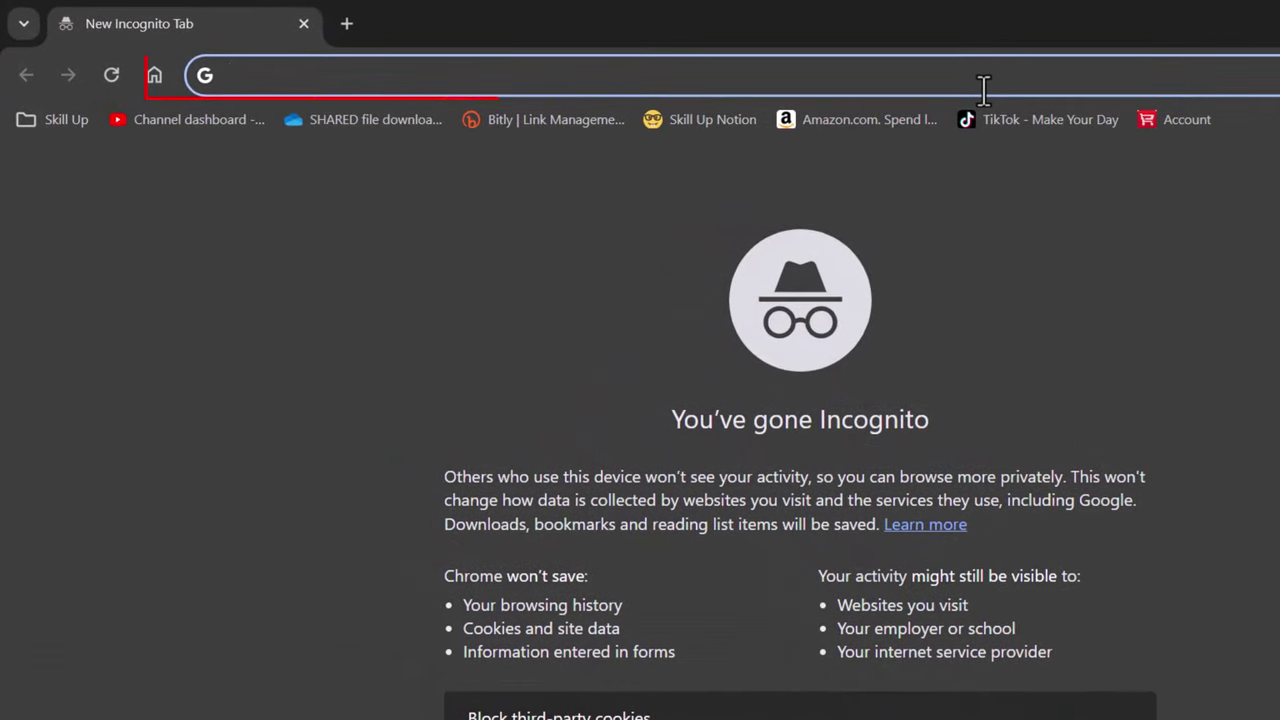
# - Load office.com in the Incognito tab to reach the Microsoft 365 login page
pyautogui.write('office.com')
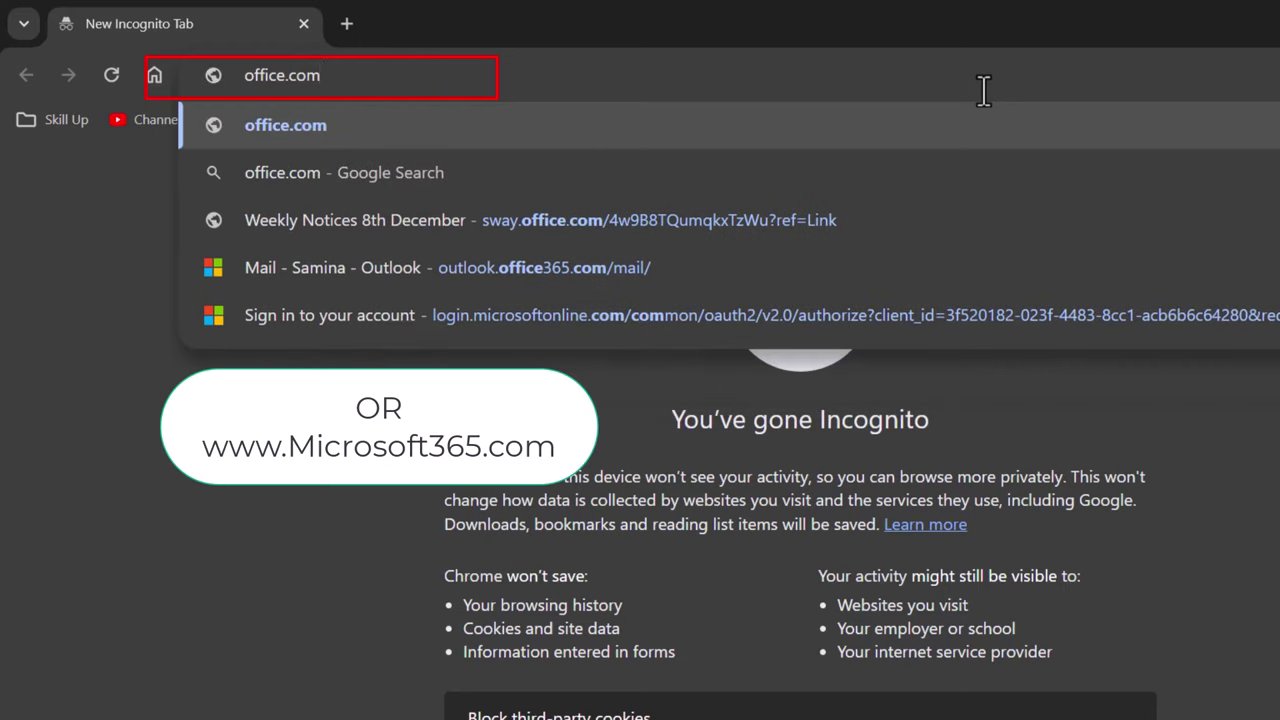
pyautogui.press('Return')
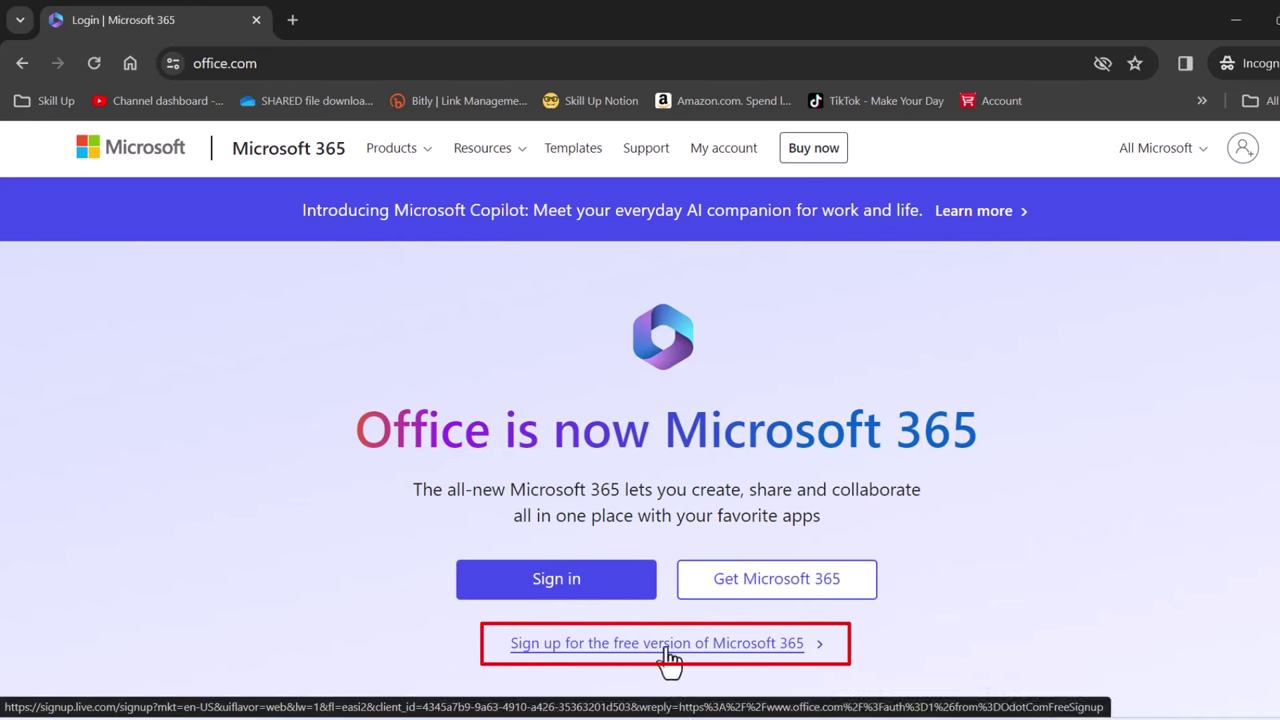
# - Start the free Microsoft 365 sign-up, submitting the e-mail address and pasting the account password
pyautogui.click(676, 650)
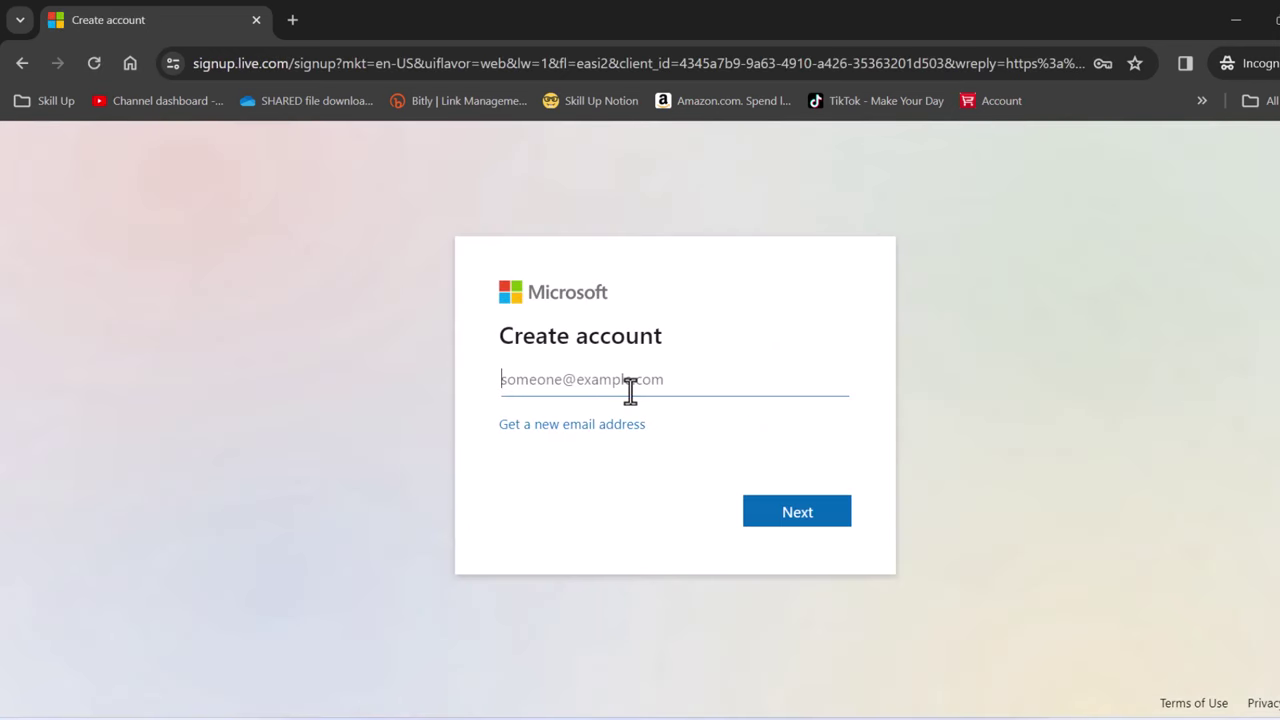
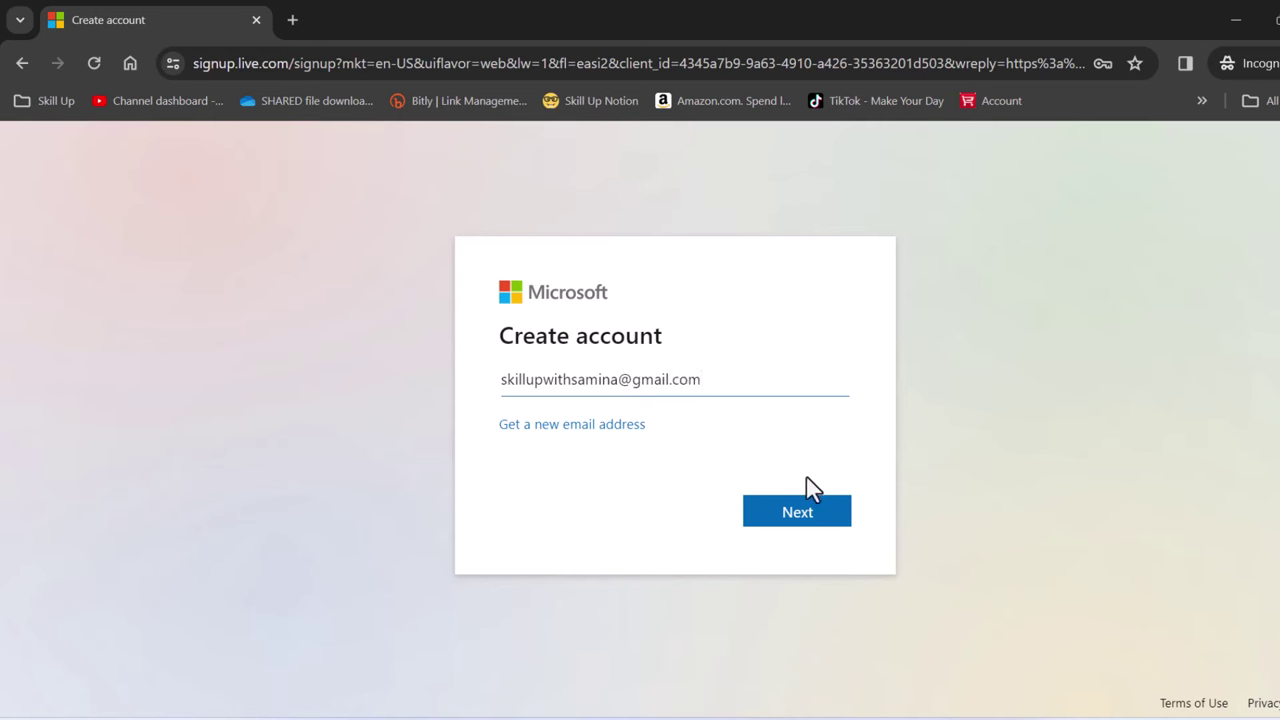
pyautogui.click(797, 513)
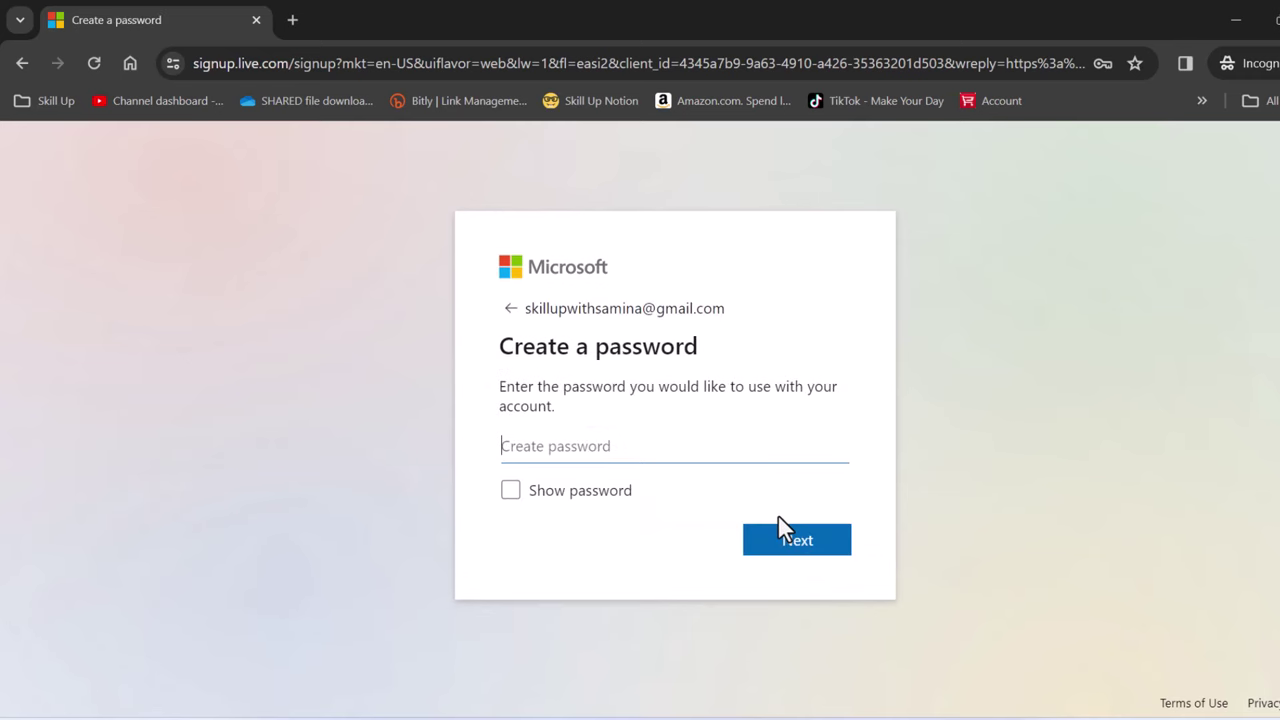
pyautogui.hotkey('ctrl', 'v')
# - Submit the password, choose the account holder's birthdate, and start entering the e-mailed verification code
pyautogui.click(803, 548)
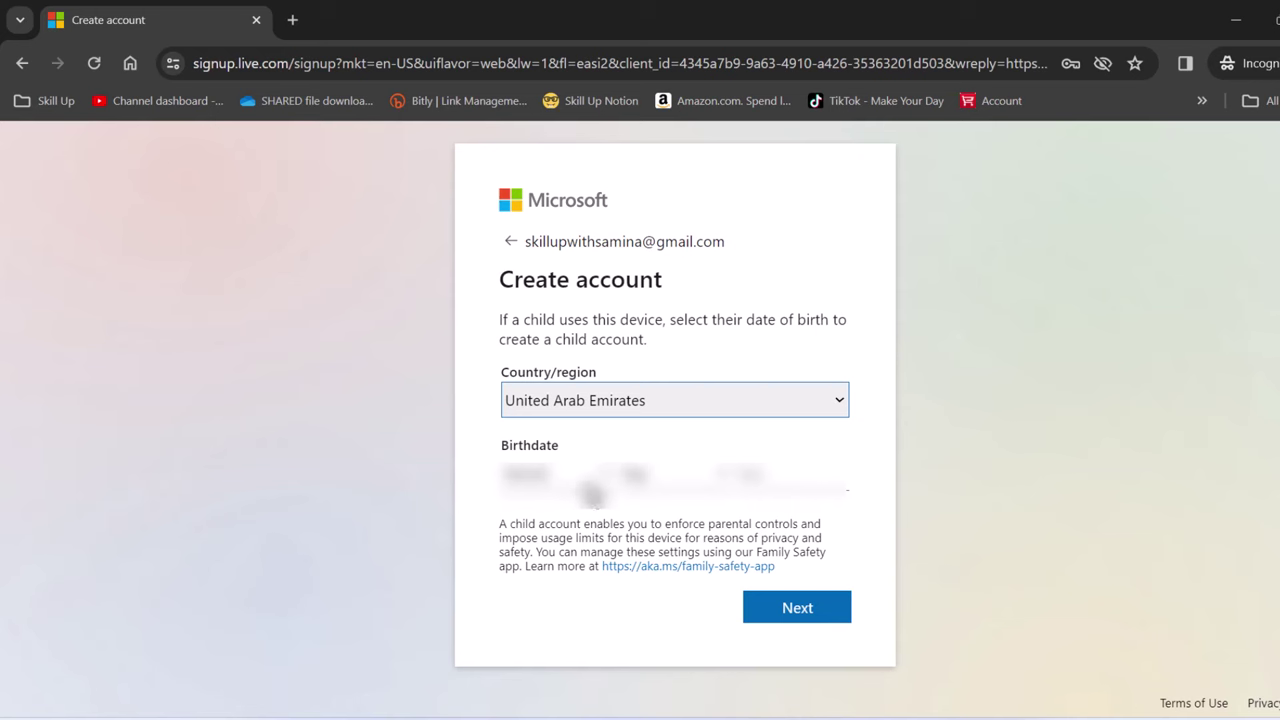
pyautogui.click(592, 494)
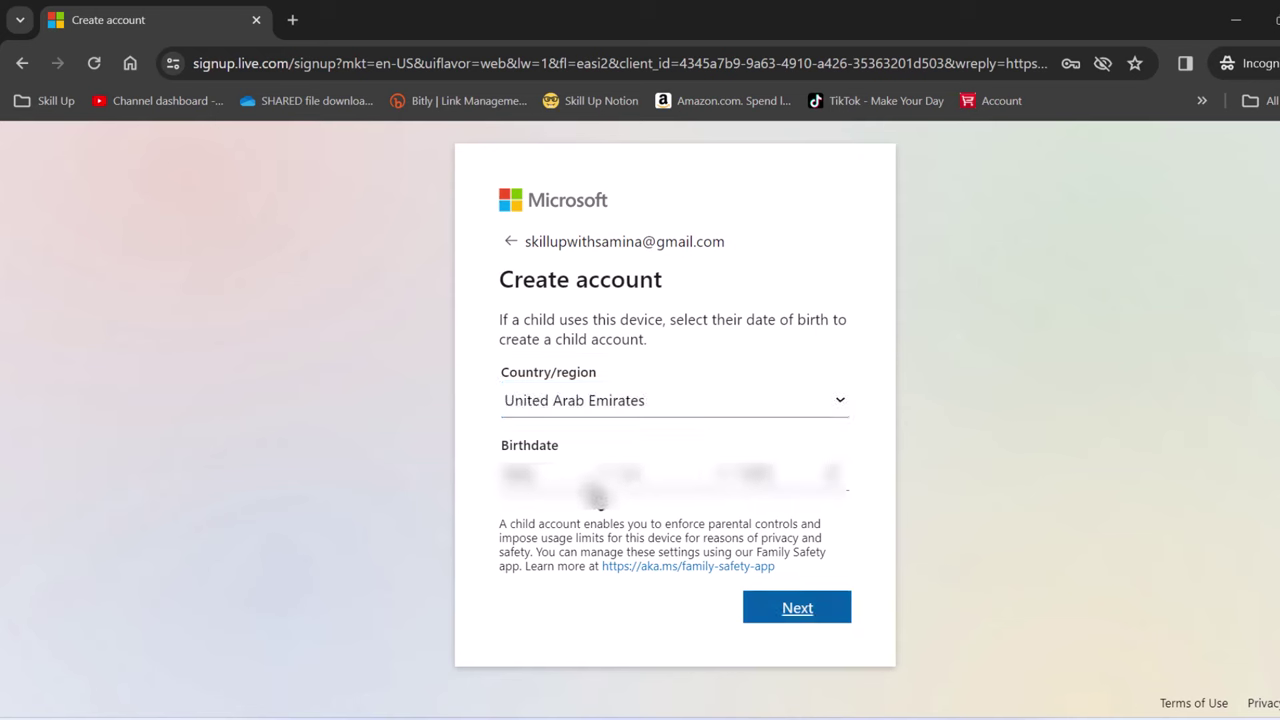
pyautogui.click(795, 612)
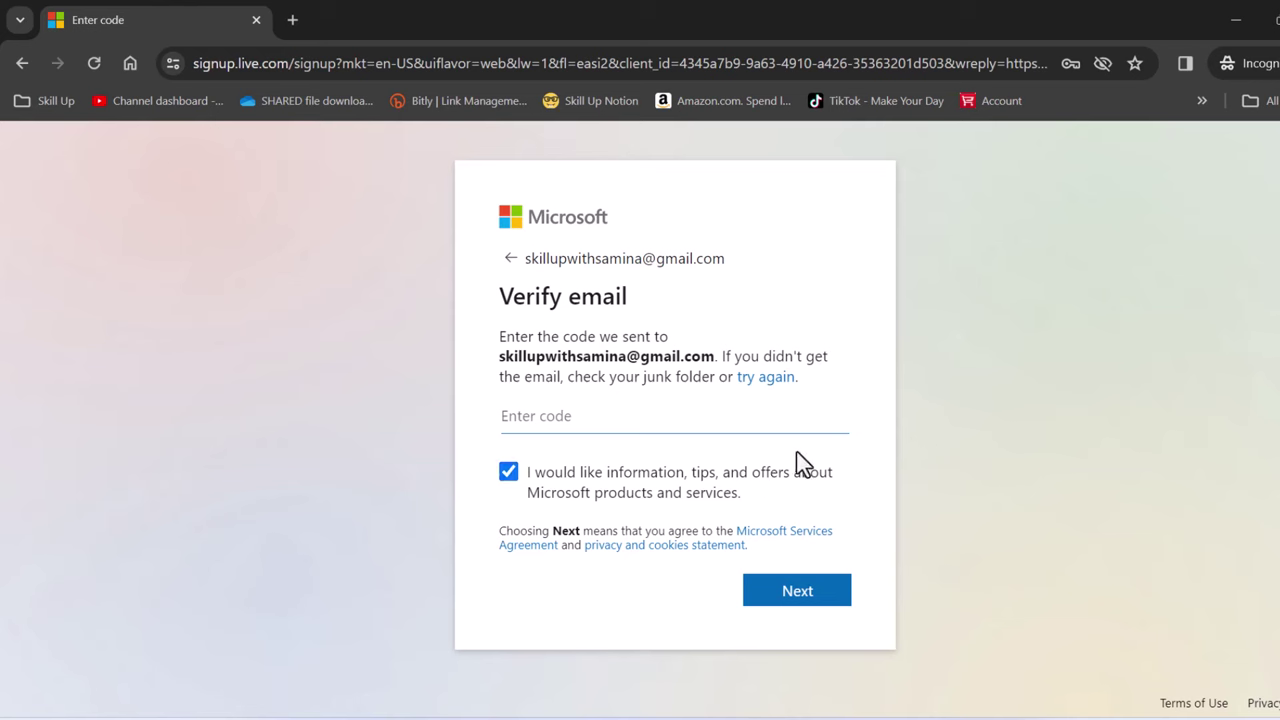
# - Submit the verification code and rotate the motorbike to face the hand to pass the puzzle
pyautogui.click(795, 594)
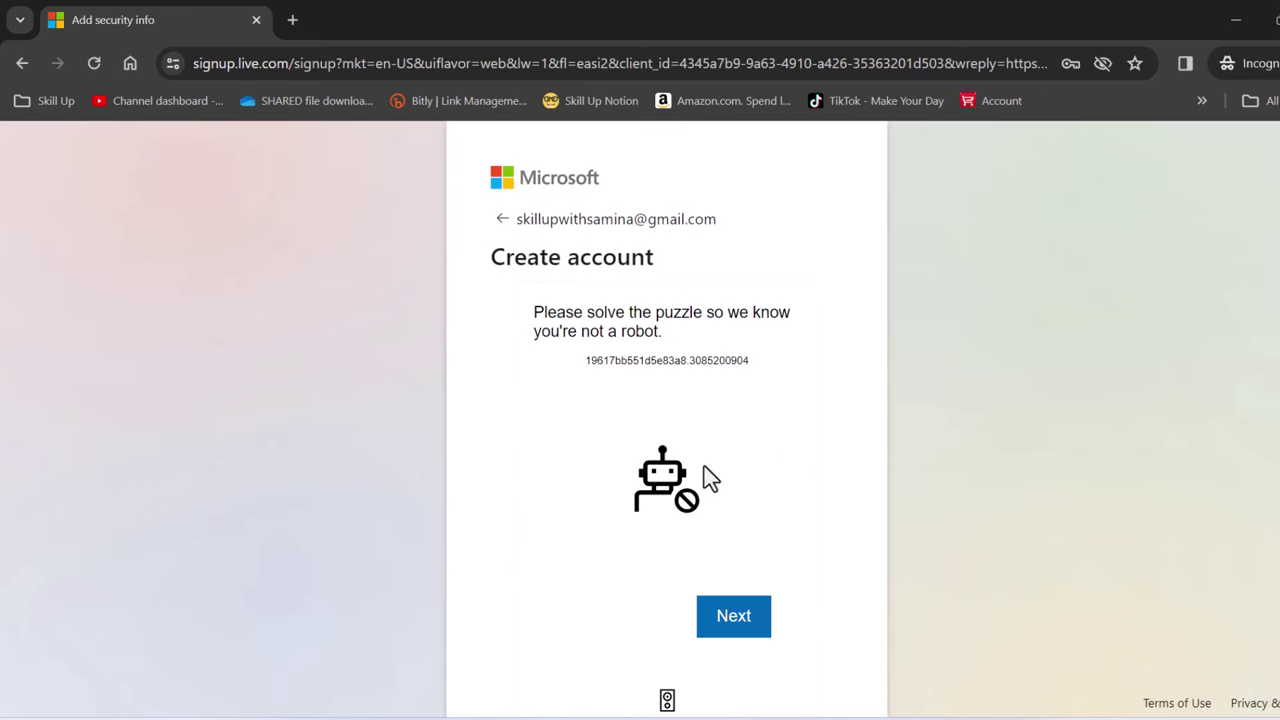
pyautogui.scroll(-1, 710, 485)
pyautogui.click(740, 527)
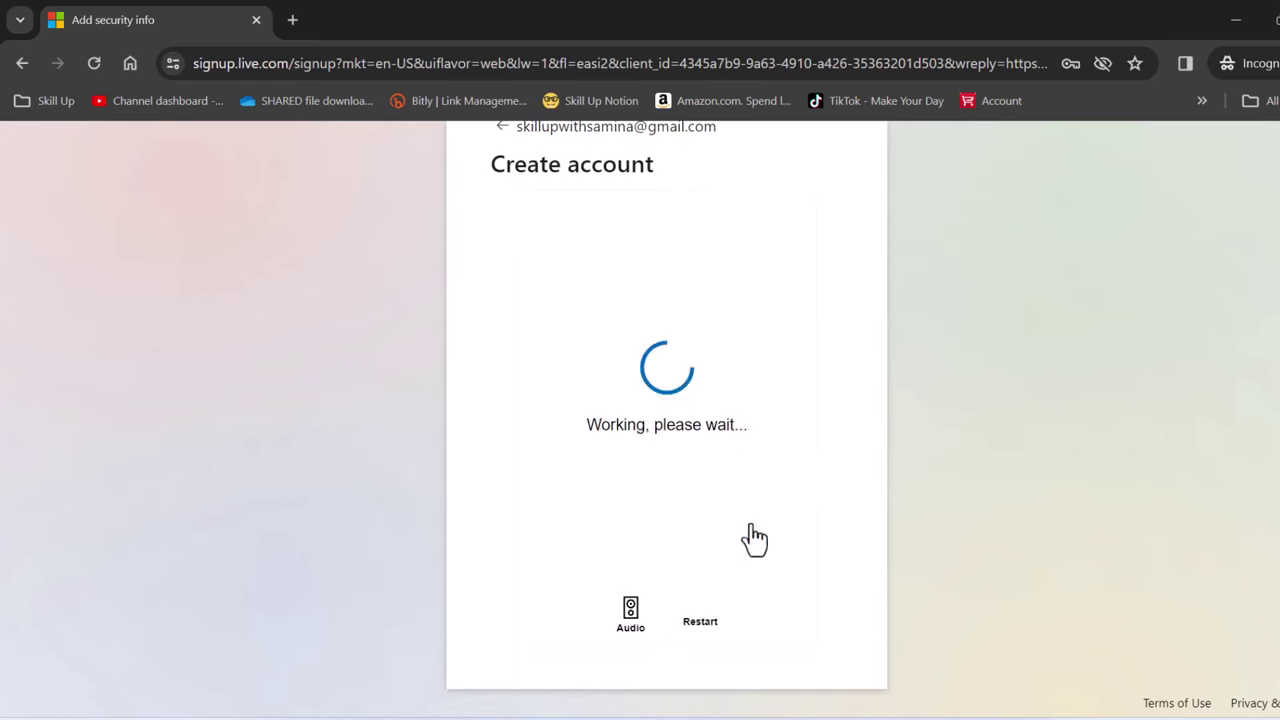
pyautogui.scroll(1, 710, 490)
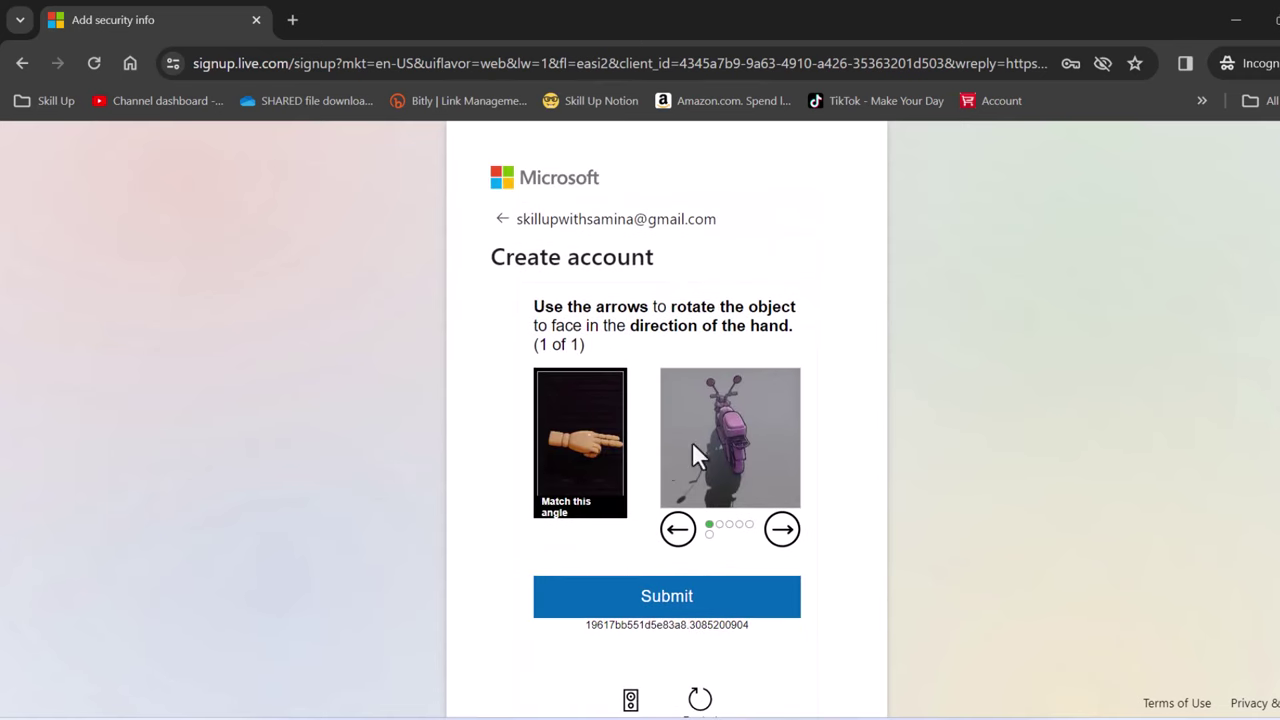
pyautogui.doubleClick(782, 530)
pyautogui.click(782, 530)
pyautogui.click(782, 530)
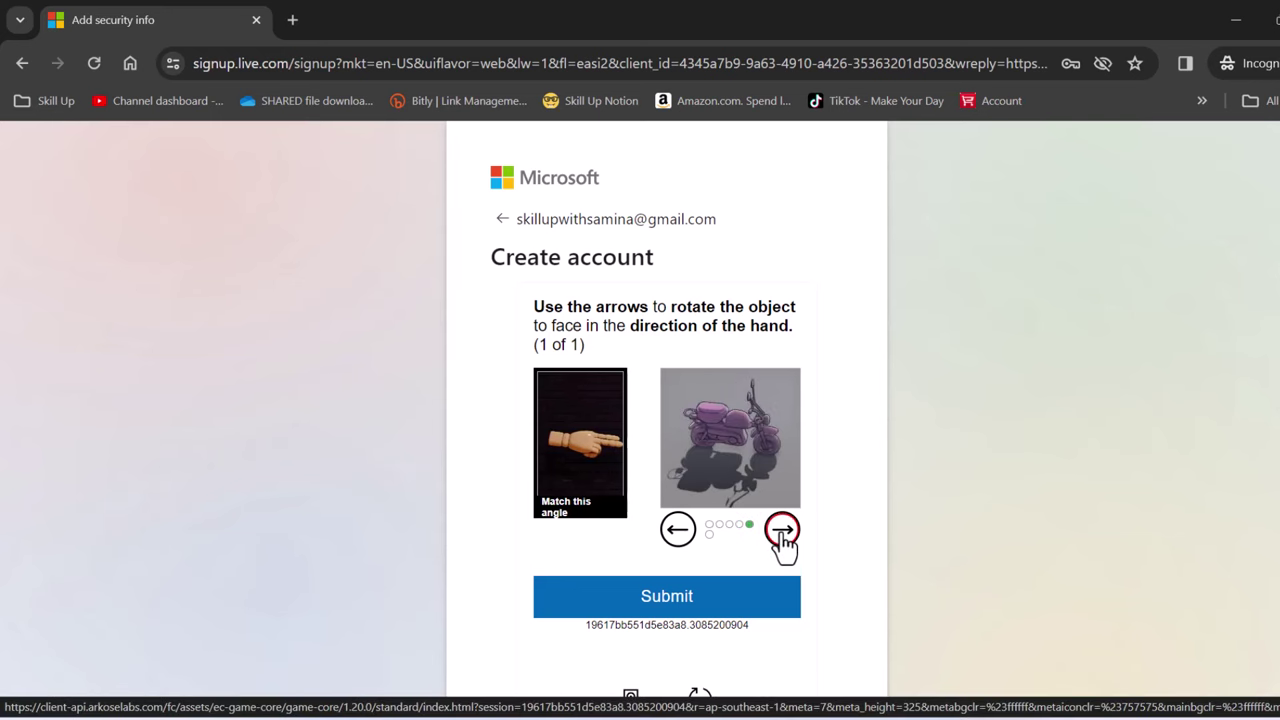
pyautogui.click(679, 600)
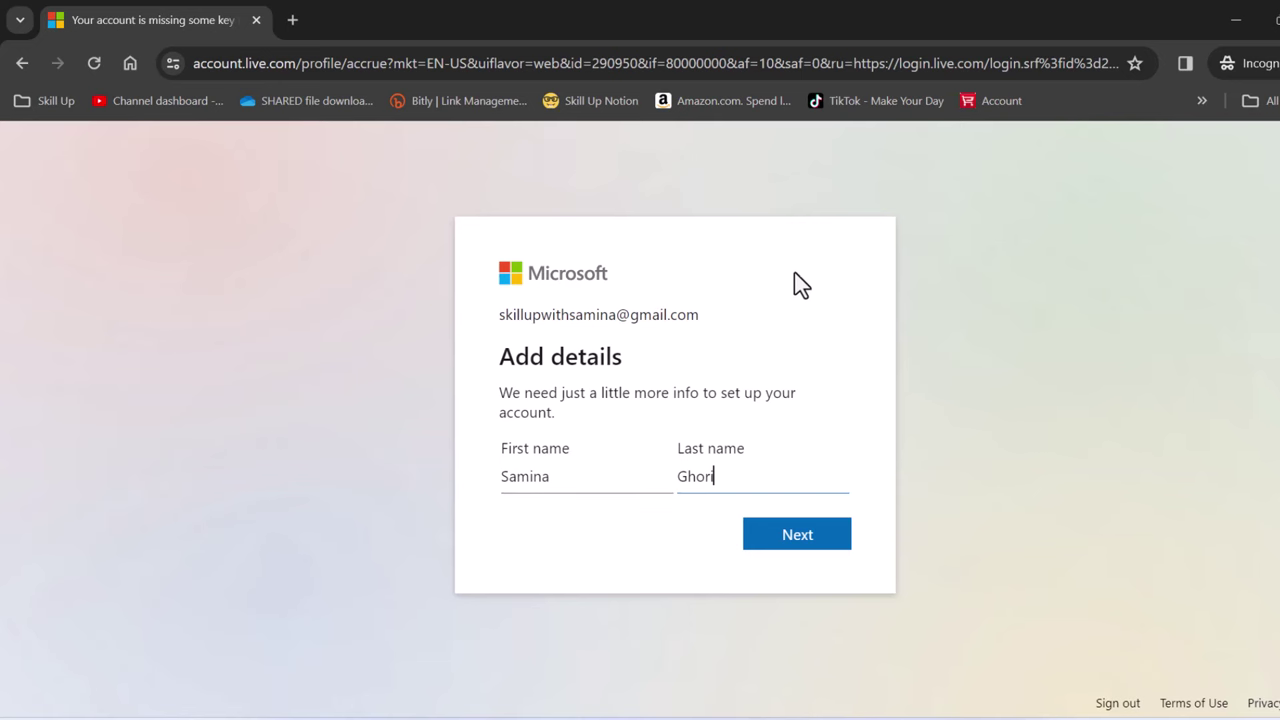
# - Submit the first and last name, tick 'Don't show this again', and choose Yes to stay signed in
pyautogui.click(798, 540)
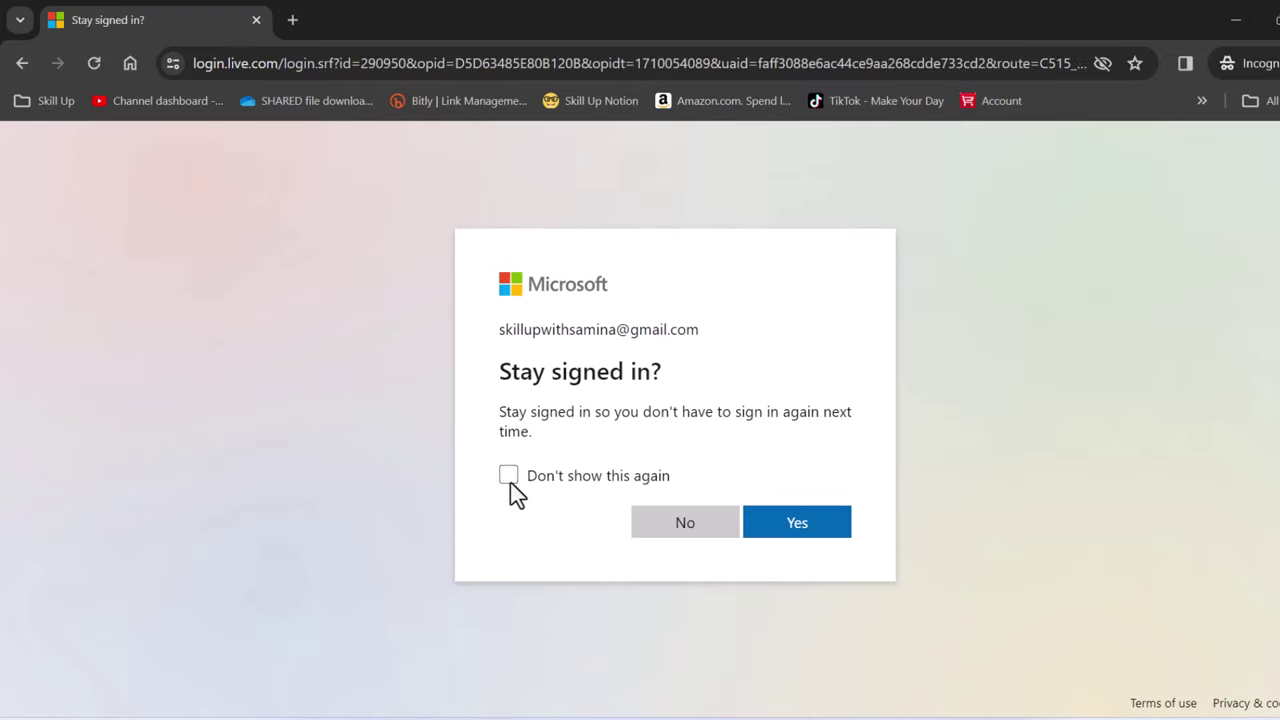
pyautogui.click(511, 483)
pyautogui.click(795, 530)
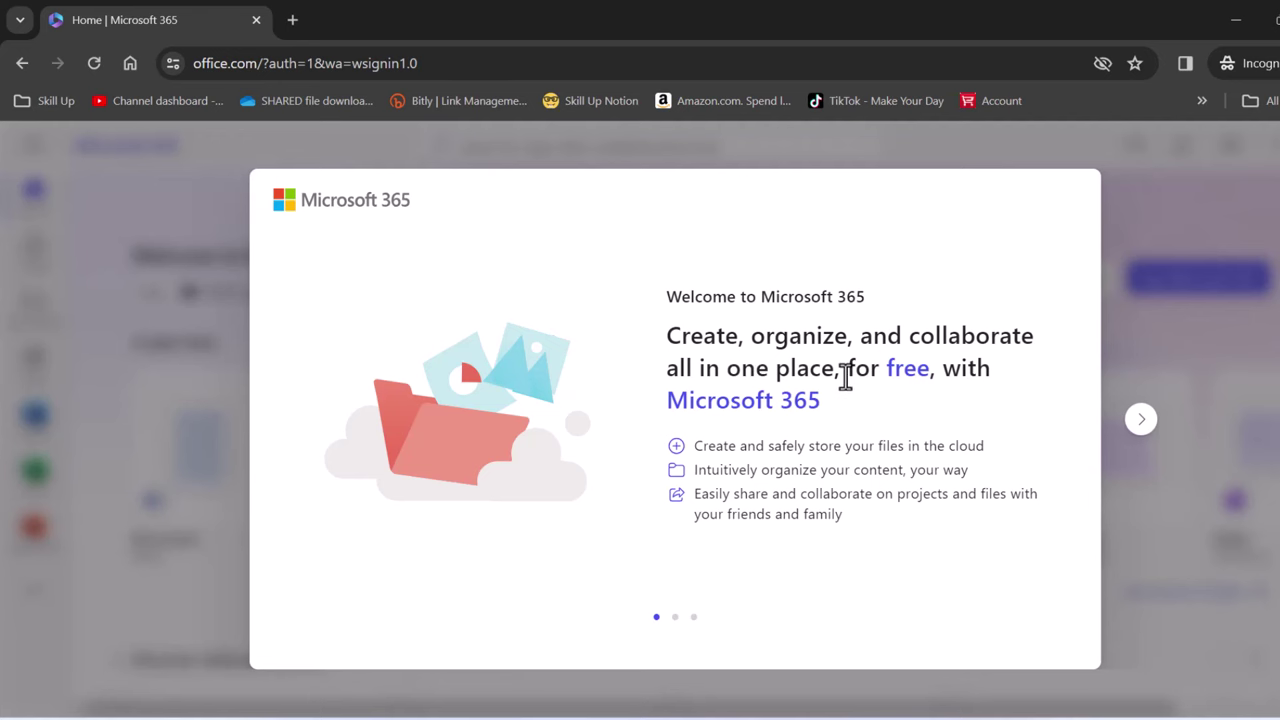
# - Advance through the welcome slides to the last one and close the carousel with the check mark
pyautogui.click(1142, 423)
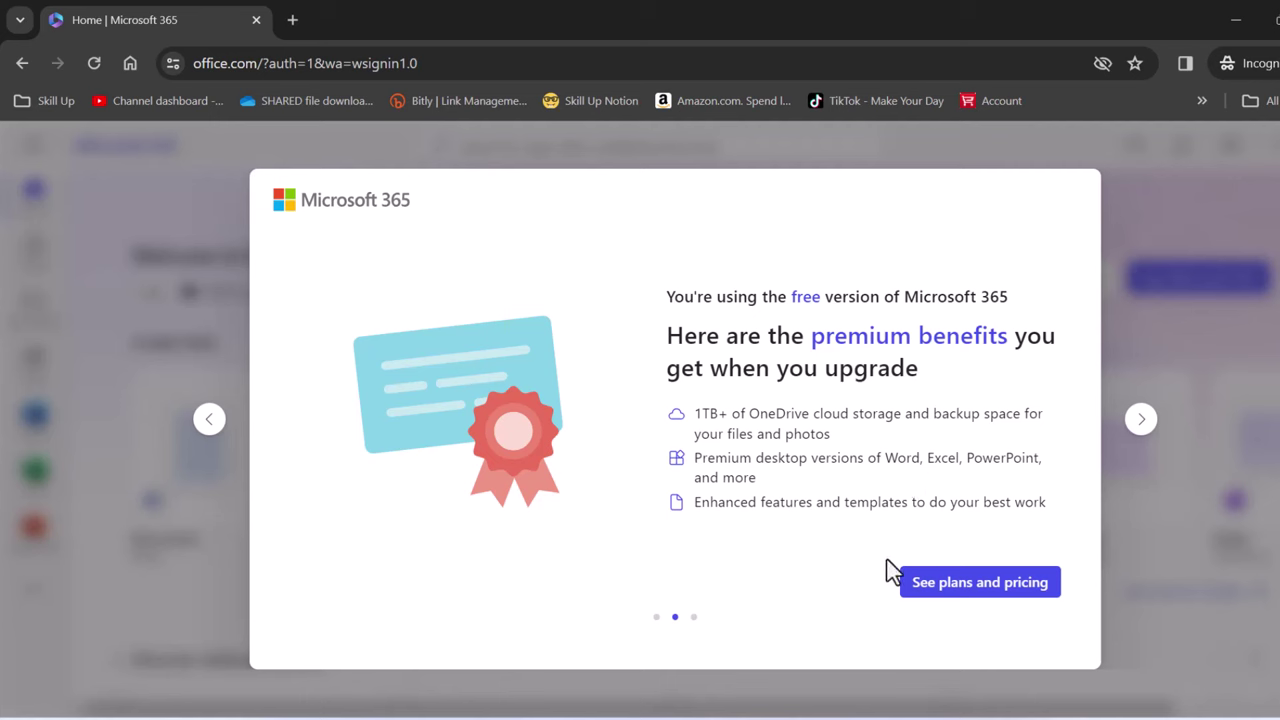
pyautogui.click(1143, 420)
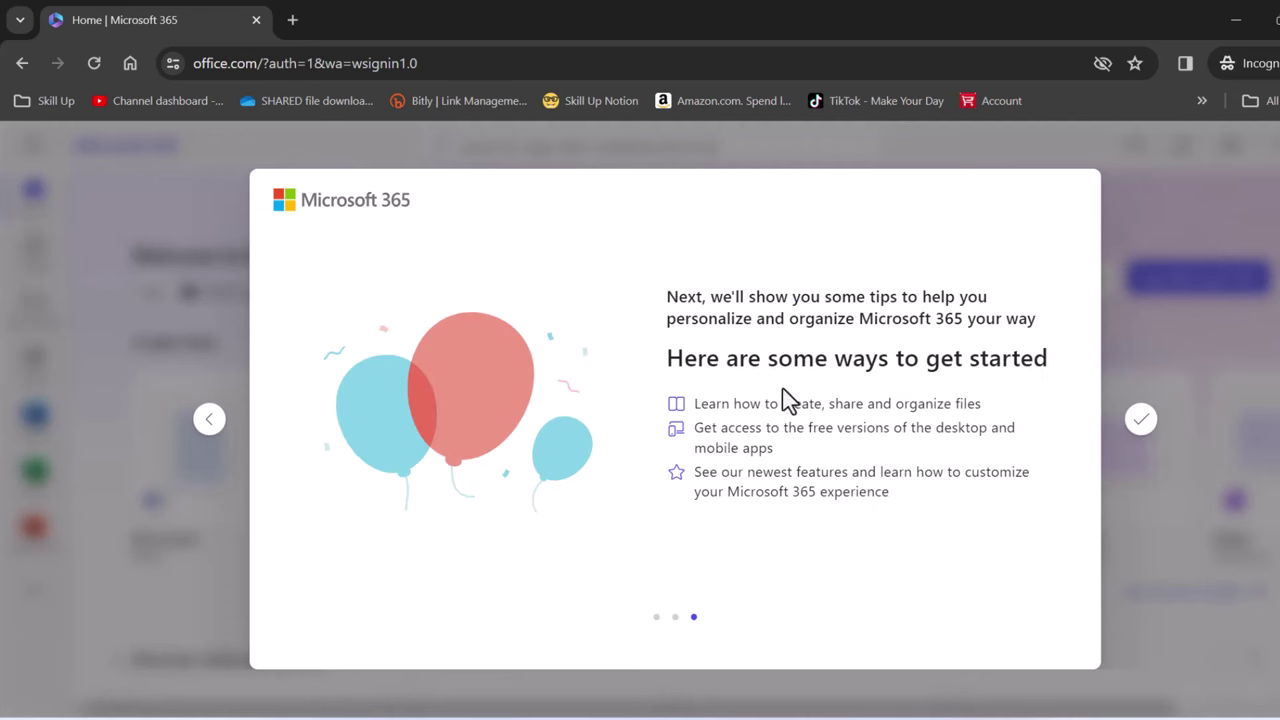
pyautogui.click(1142, 428)
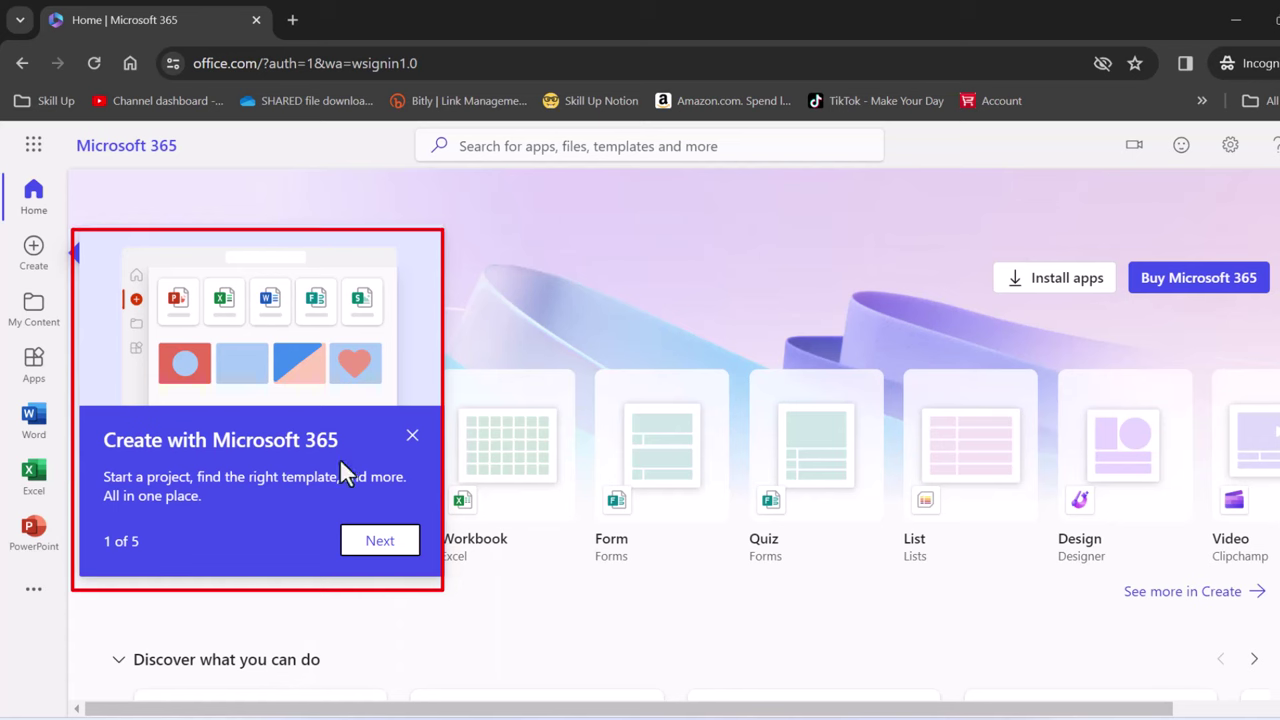
# - Advance the home tour through the content, apps, upload and upgrade tips, then close it
pyautogui.click(389, 550)
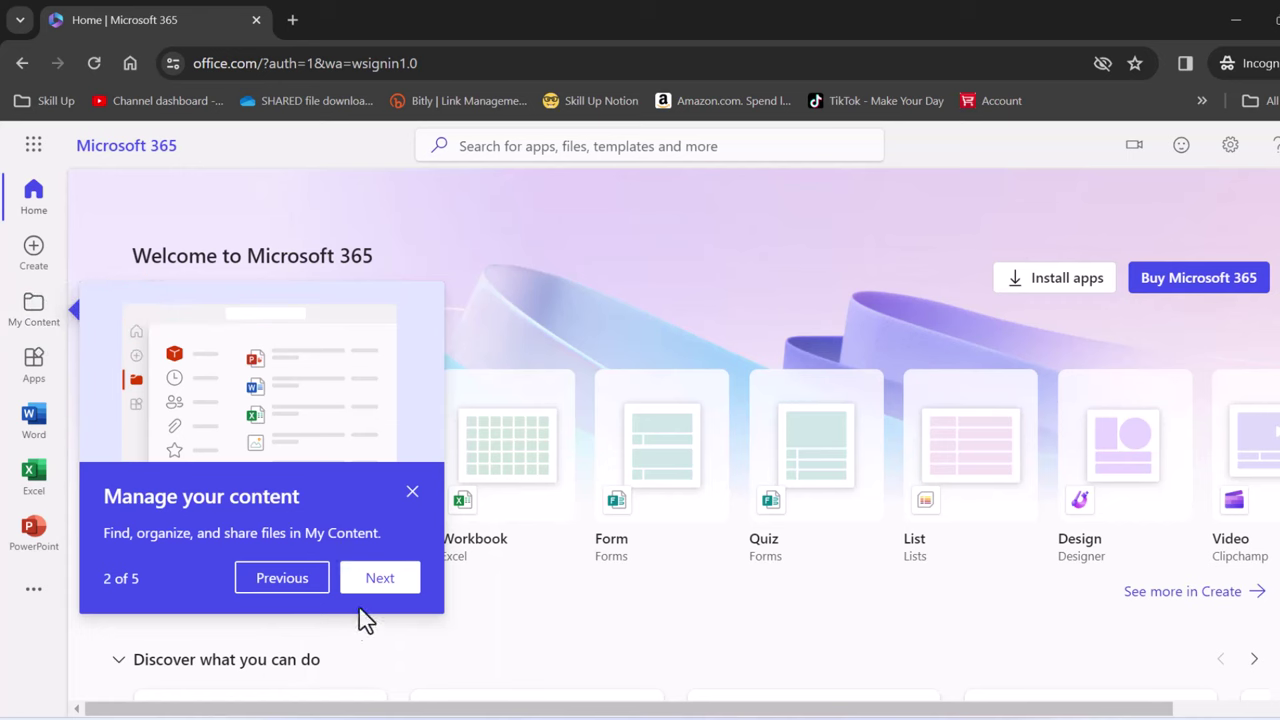
pyautogui.click(386, 582)
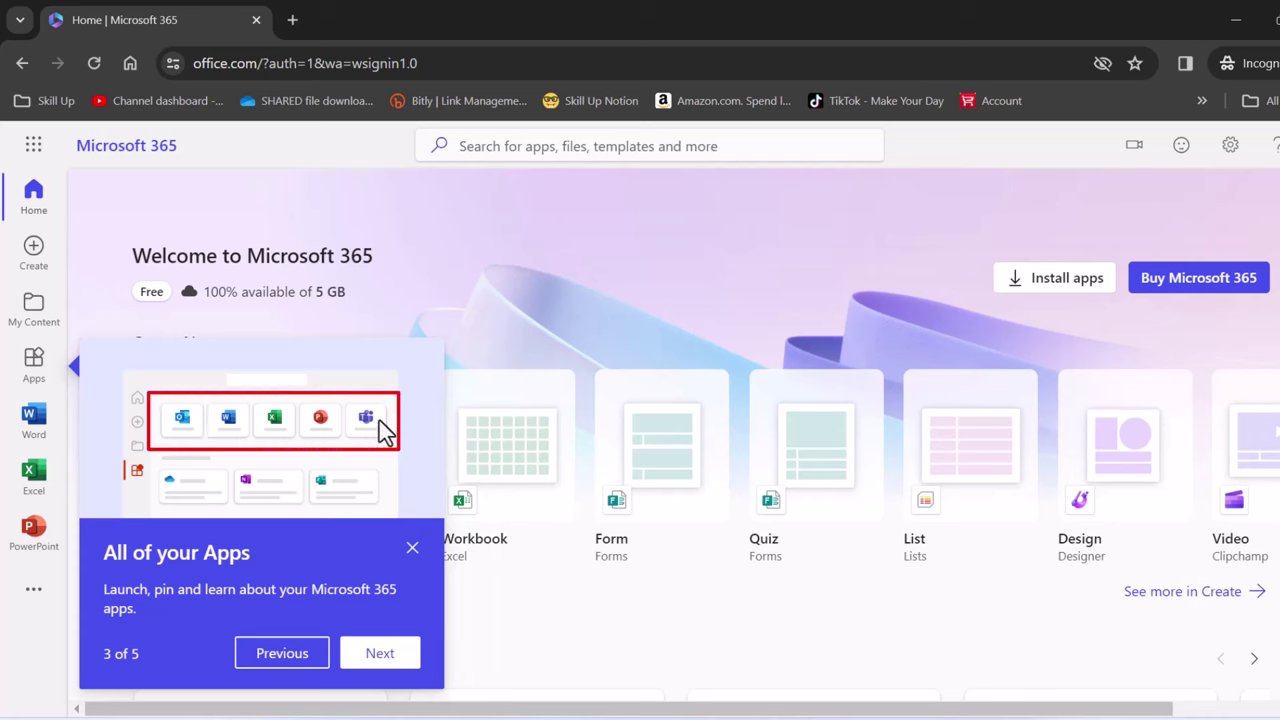
pyautogui.click(397, 660)
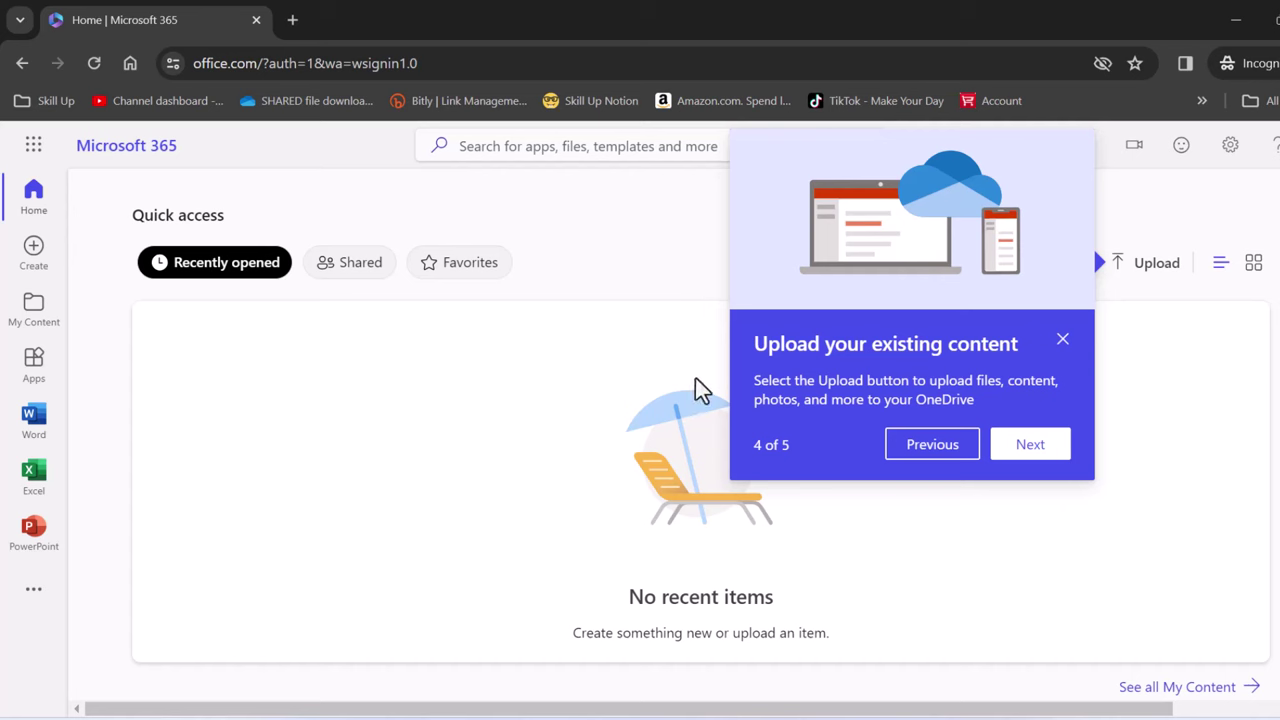
pyautogui.click(1034, 452)
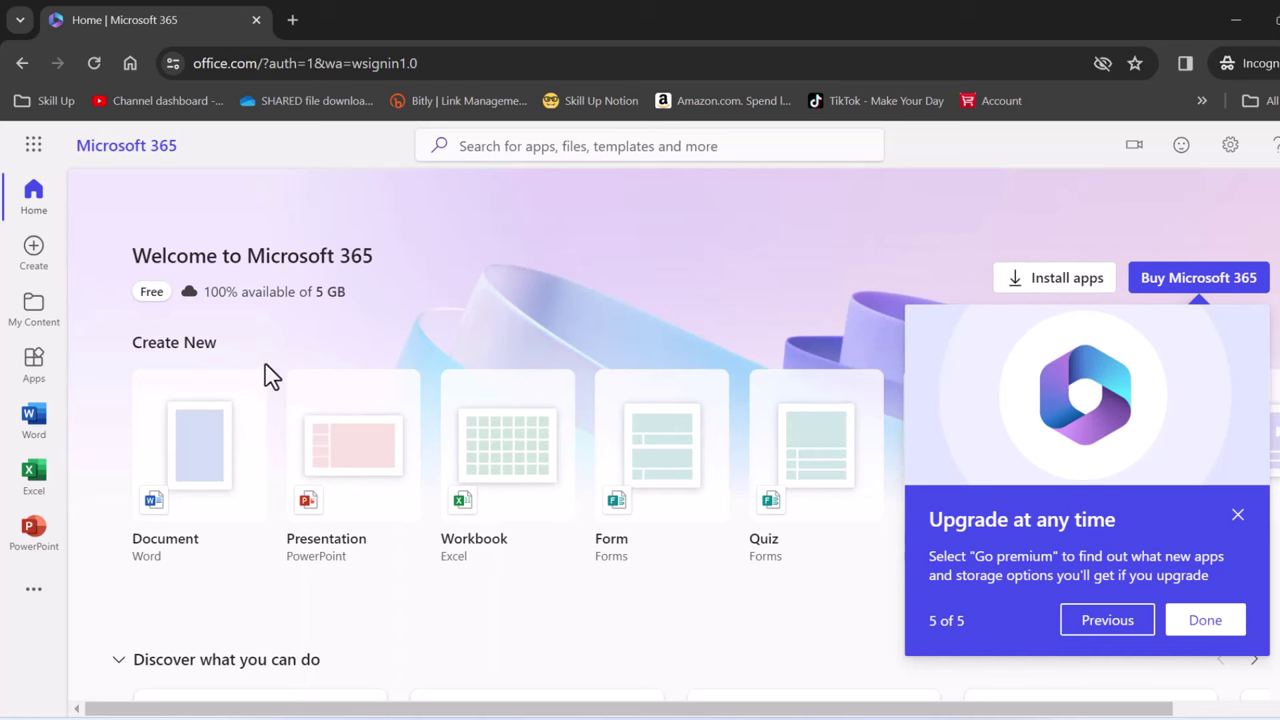
pyautogui.click(1216, 628)
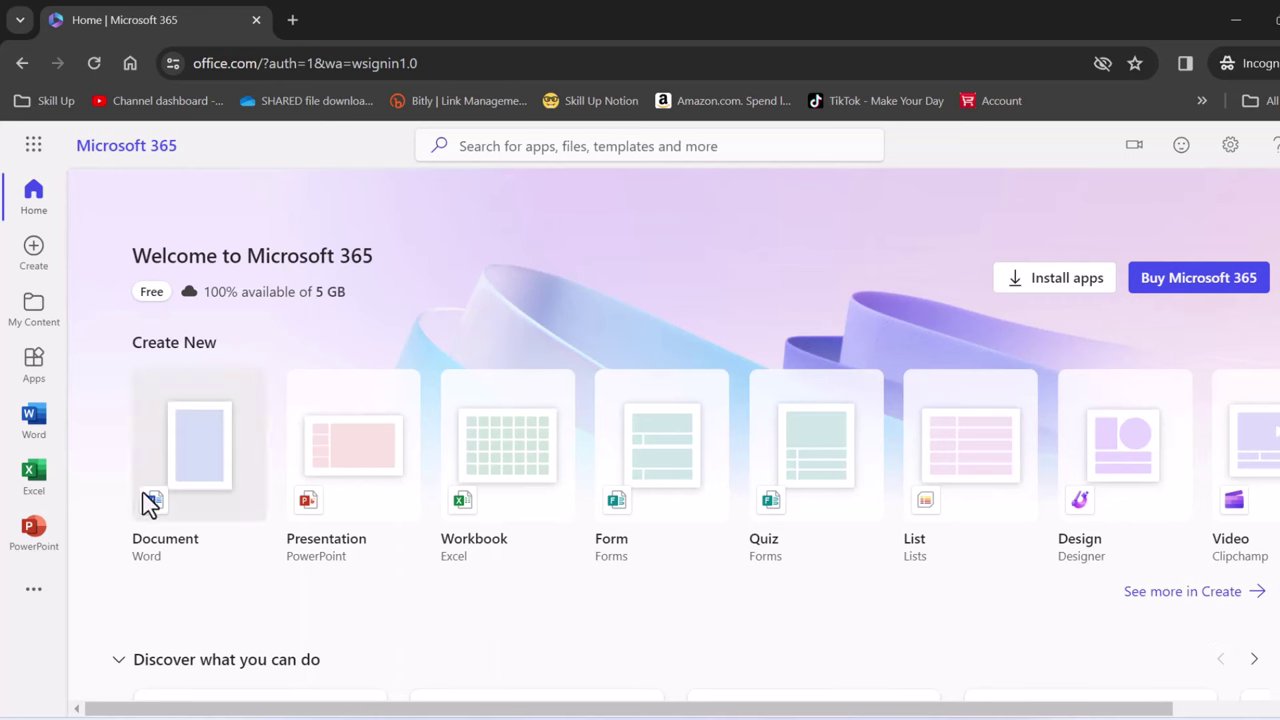
pyautogui.scroll(-1, 1111, 534)
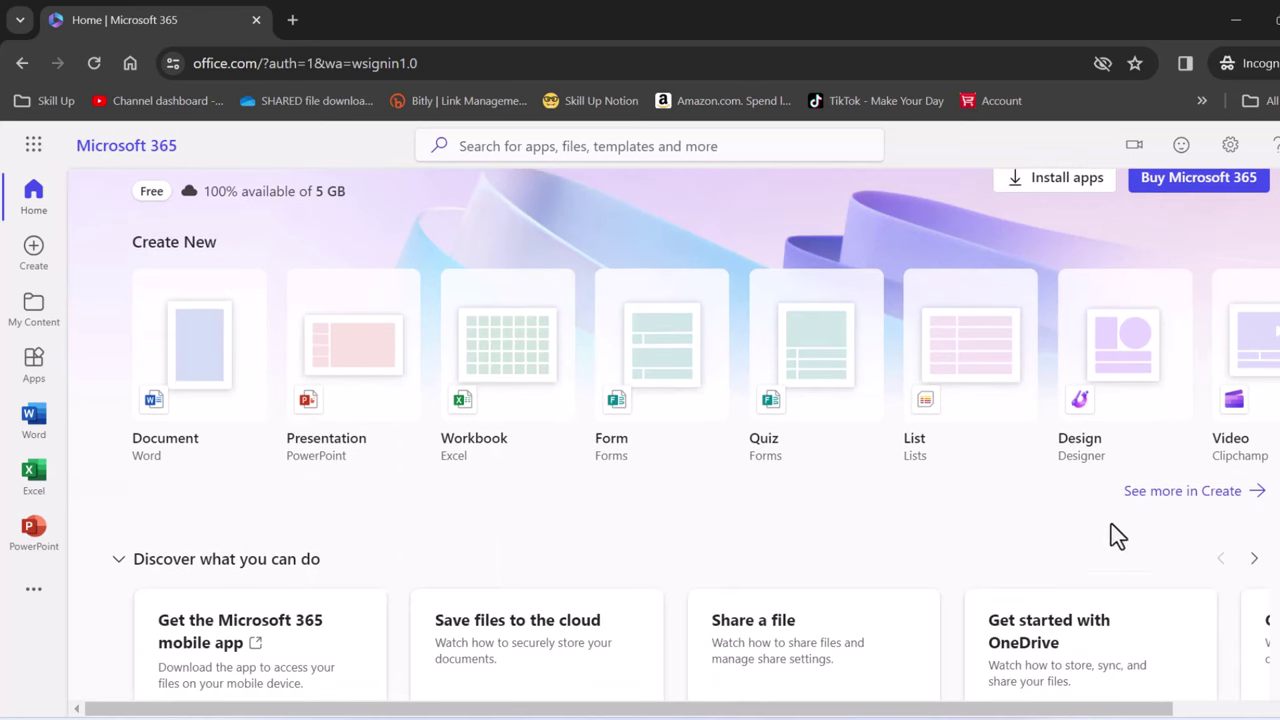
pyautogui.scroll(1, 250, 495)
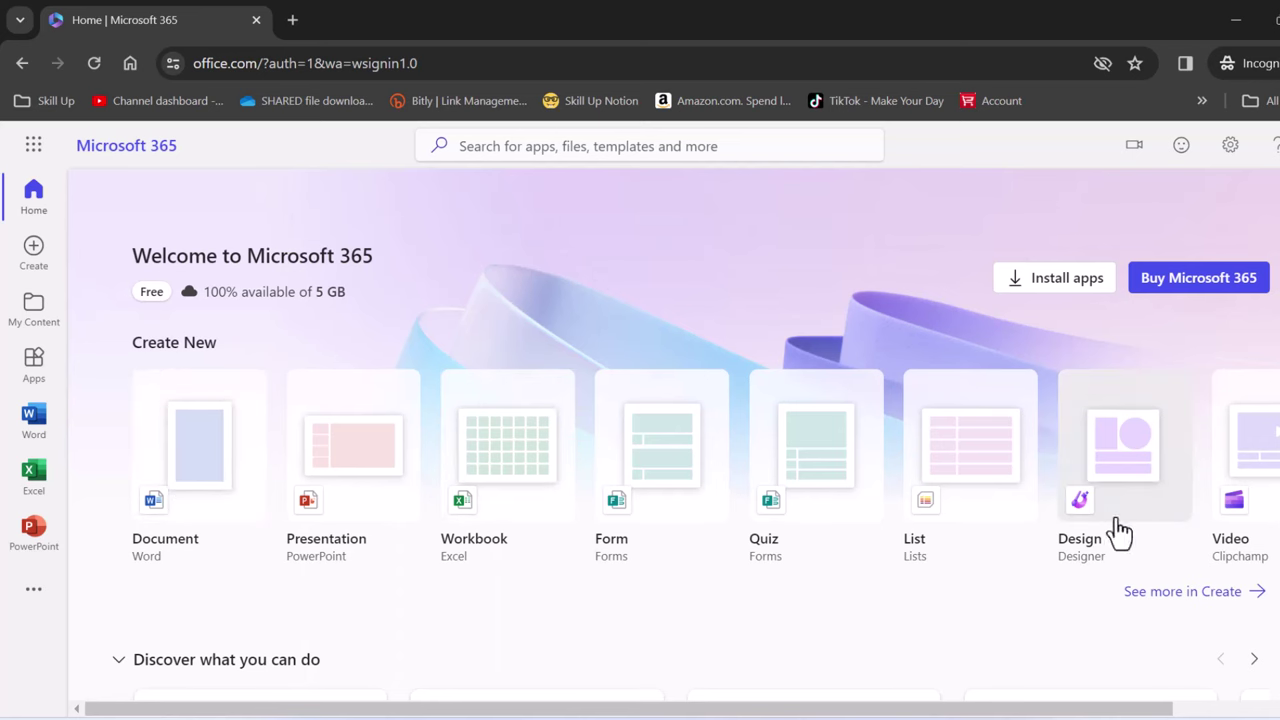
# - Open 'See more in Create' and scroll through the template categories, then back to the top
pyautogui.click(1262, 606)
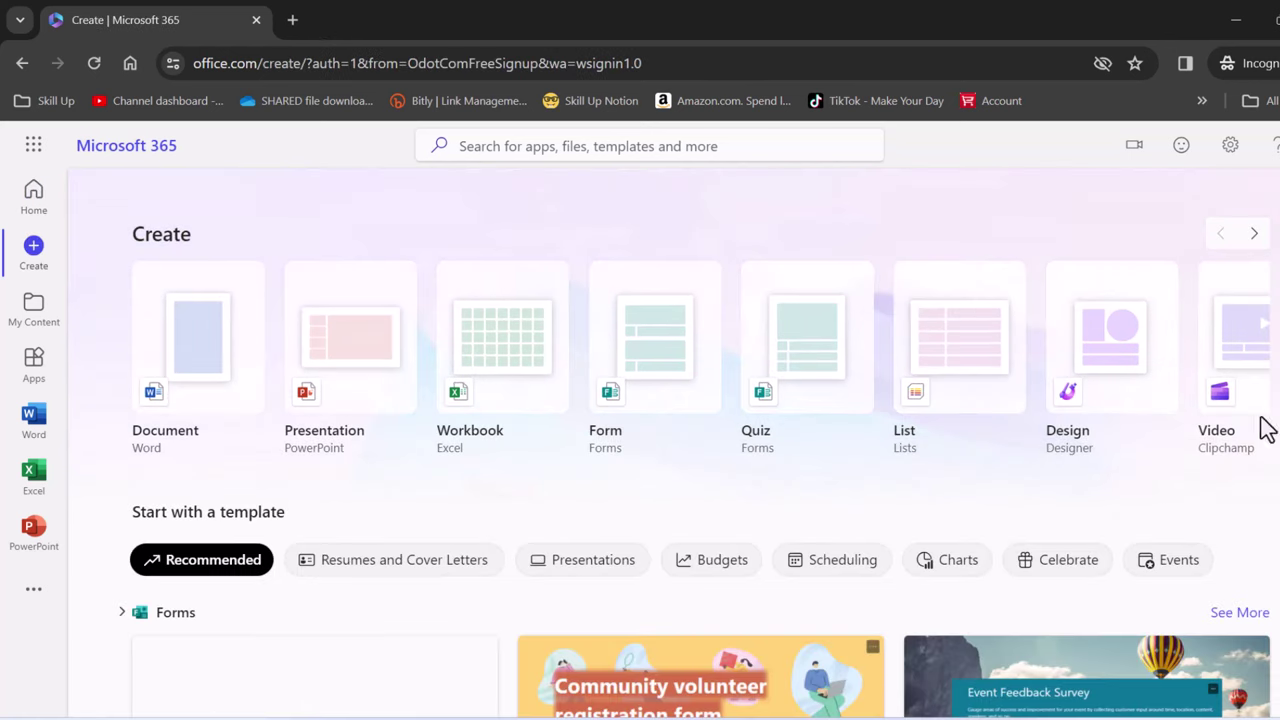
pyautogui.scroll(-1, 380, 586)
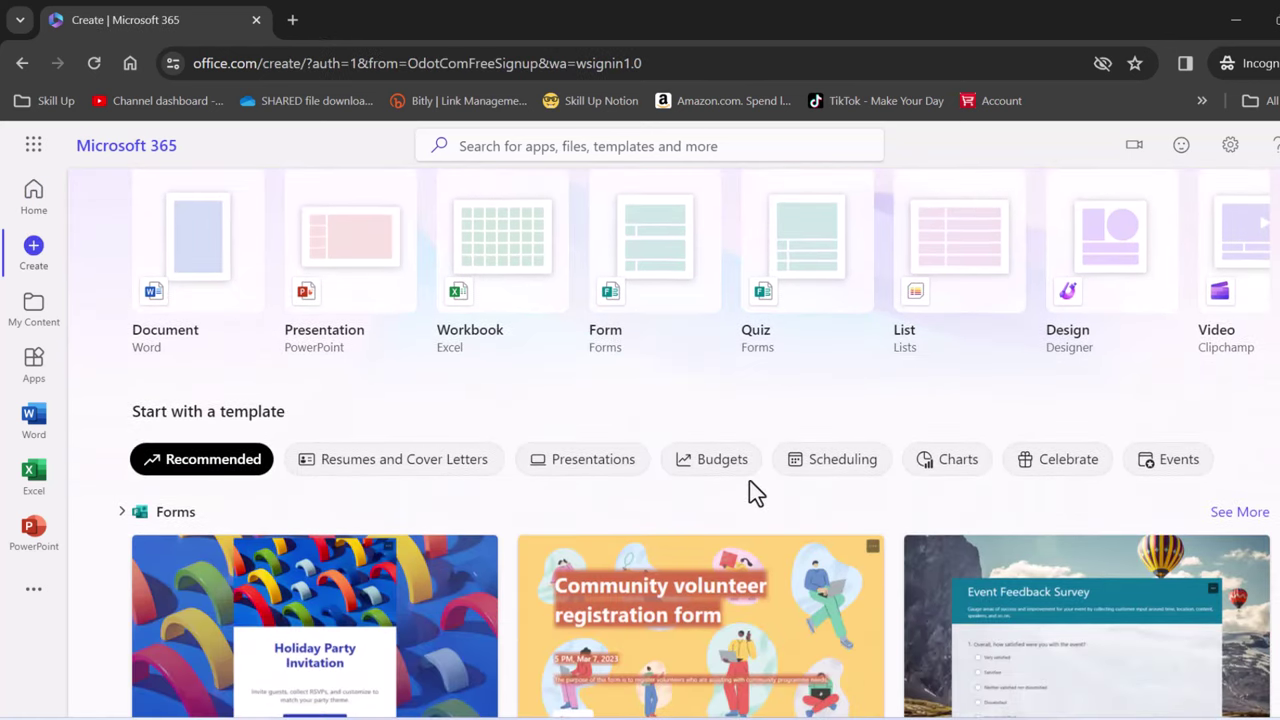
pyautogui.scroll(-1, 372, 557)
pyautogui.scroll(-2, 372, 558)
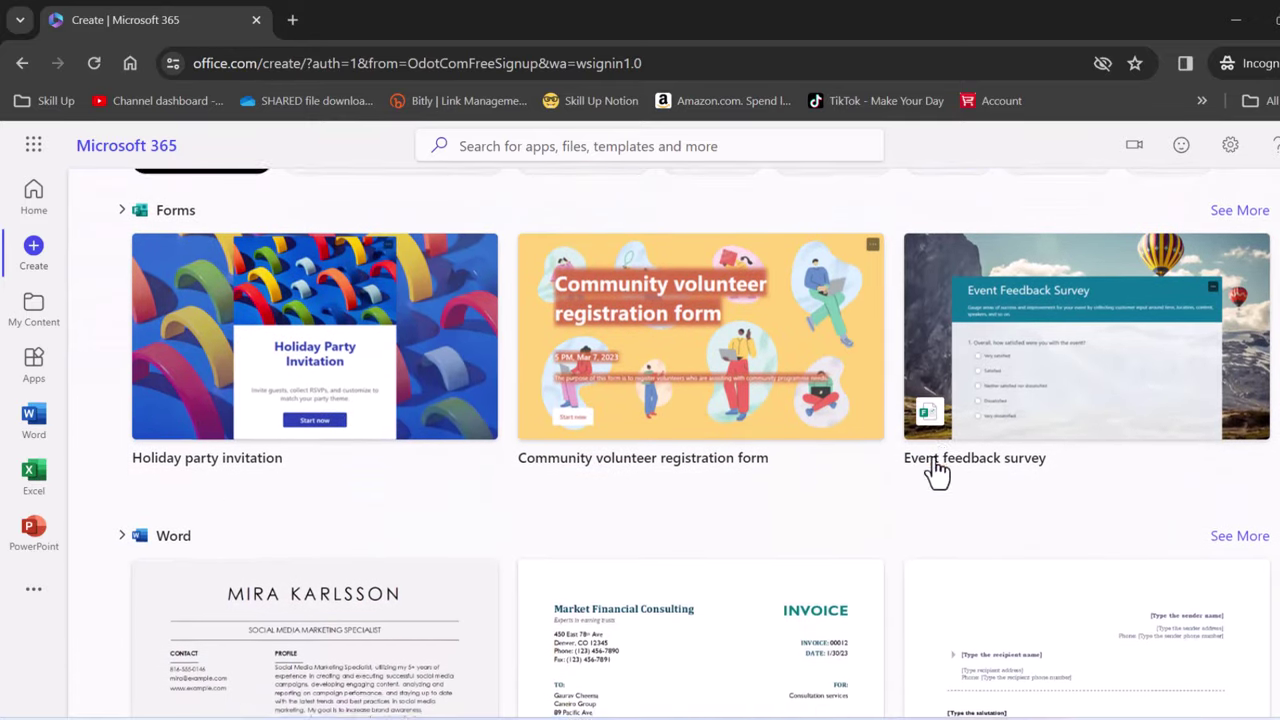
pyautogui.scroll(-1, 641, 432)
pyautogui.scroll(-2, 610, 450)
pyautogui.scroll(-2, 280, 575)
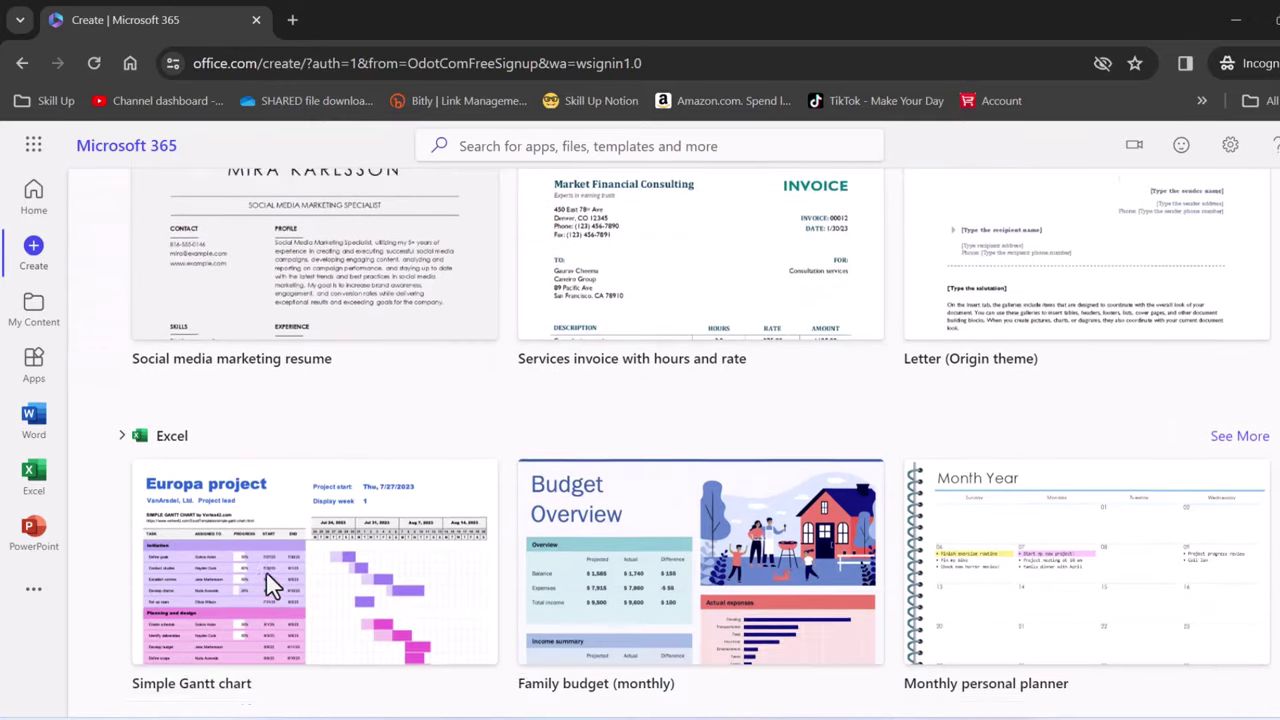
pyautogui.scroll(-1, 714, 429)
pyautogui.scroll(-1, 1054, 386)
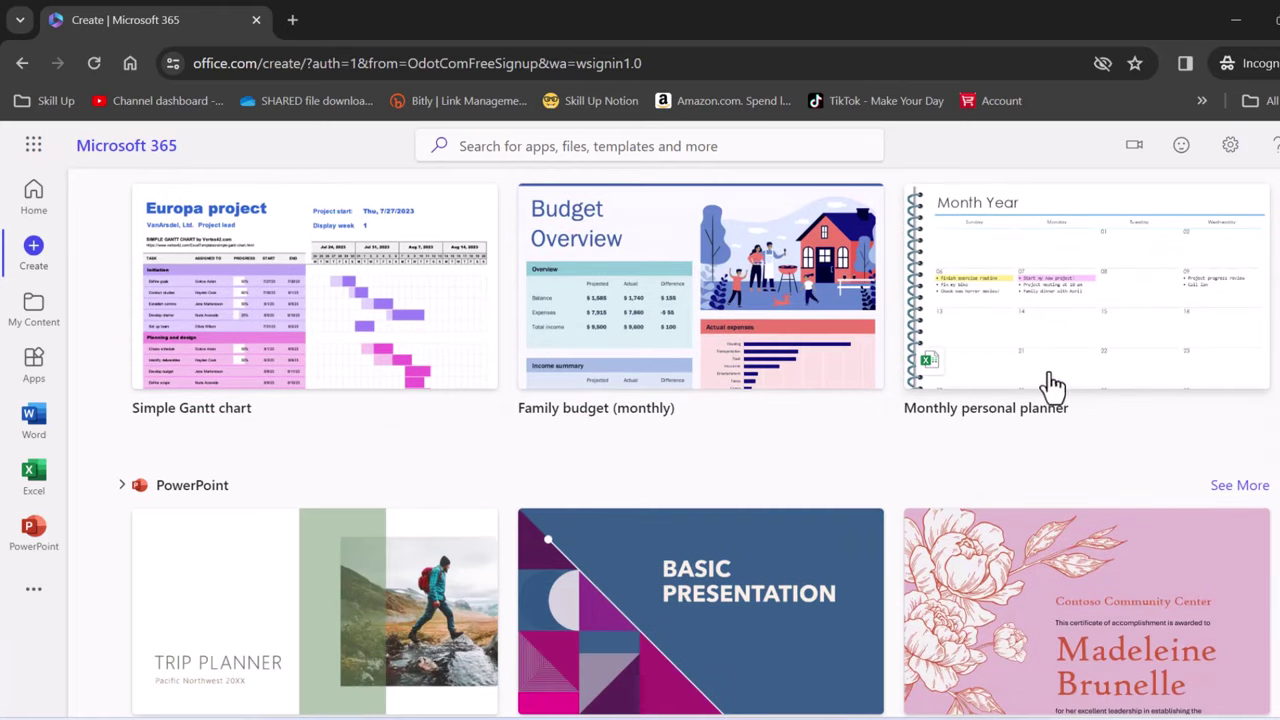
pyautogui.scroll(-6, 670, 442)
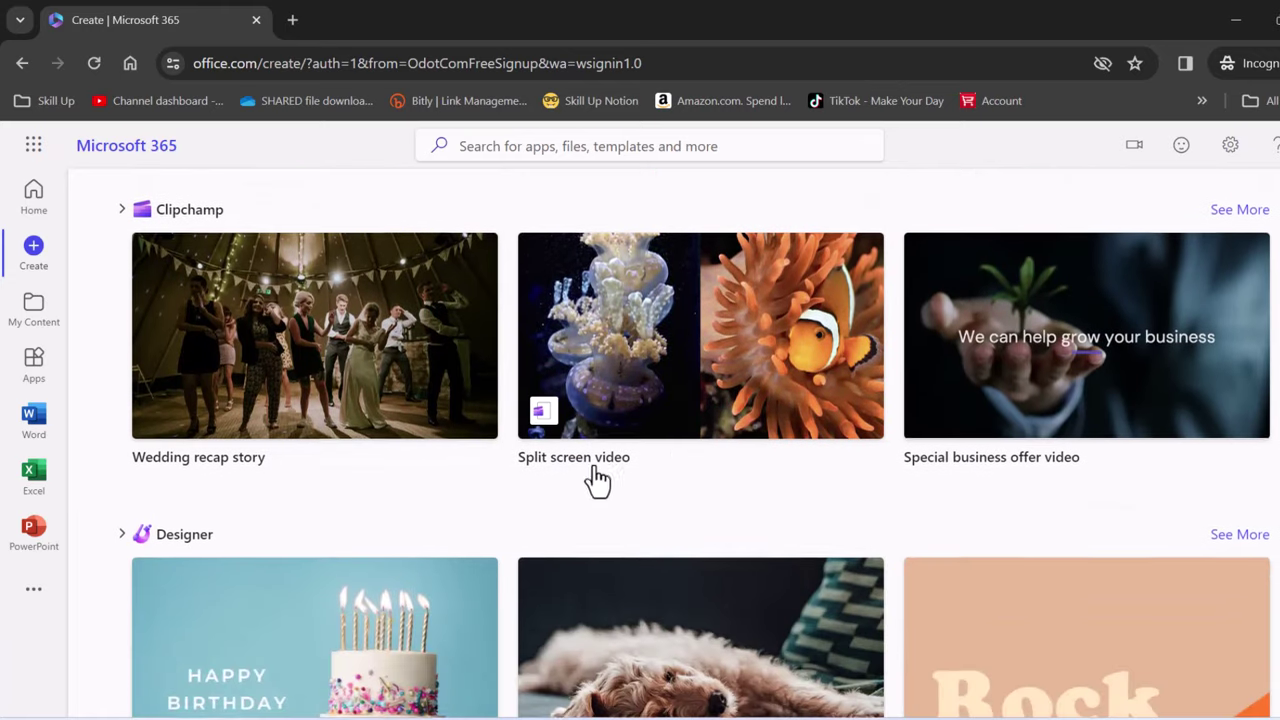
pyautogui.scroll(-1, 676, 480)
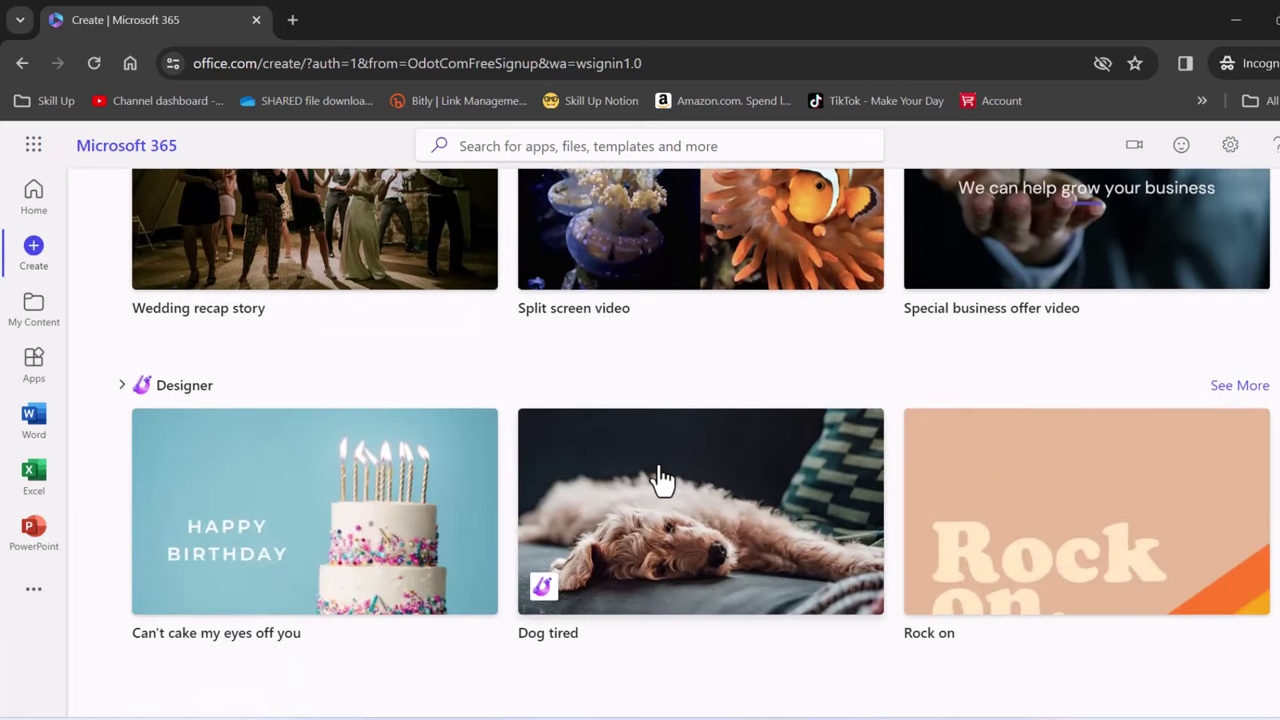
pyautogui.scroll(3, 657, 480)
pyautogui.scroll(9, 660, 470)
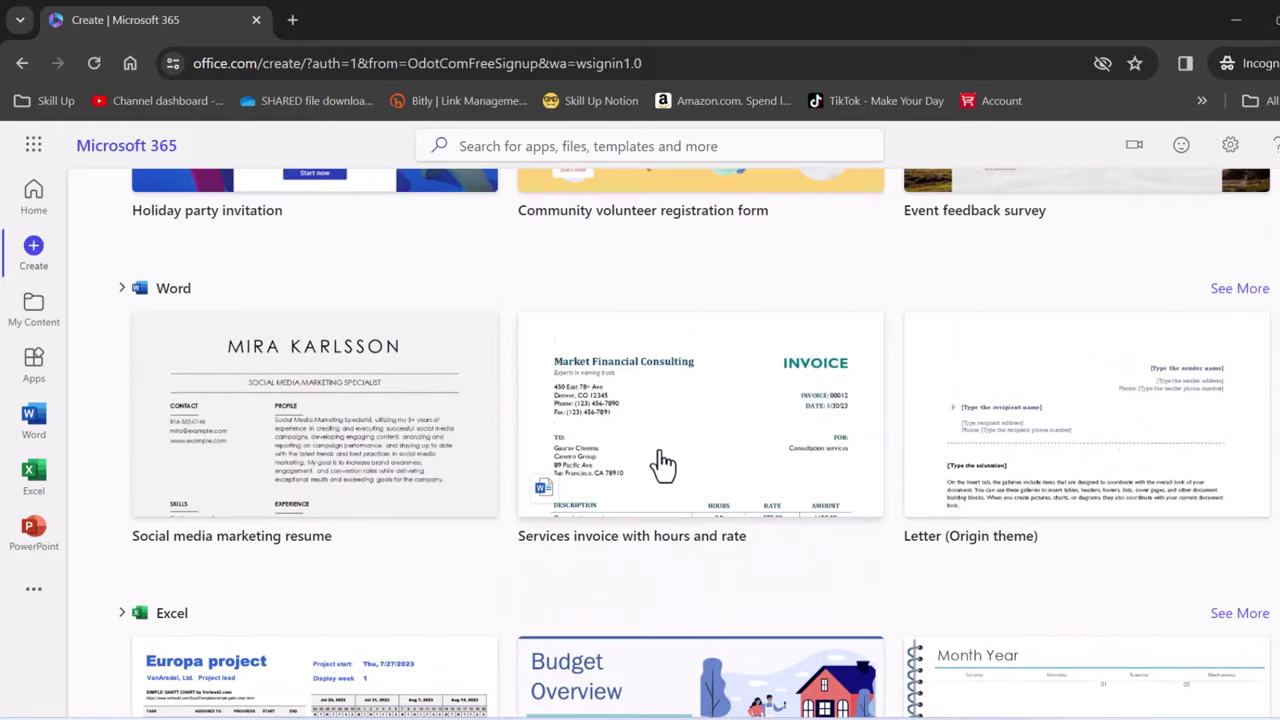
pyautogui.scroll(5, 665, 450)
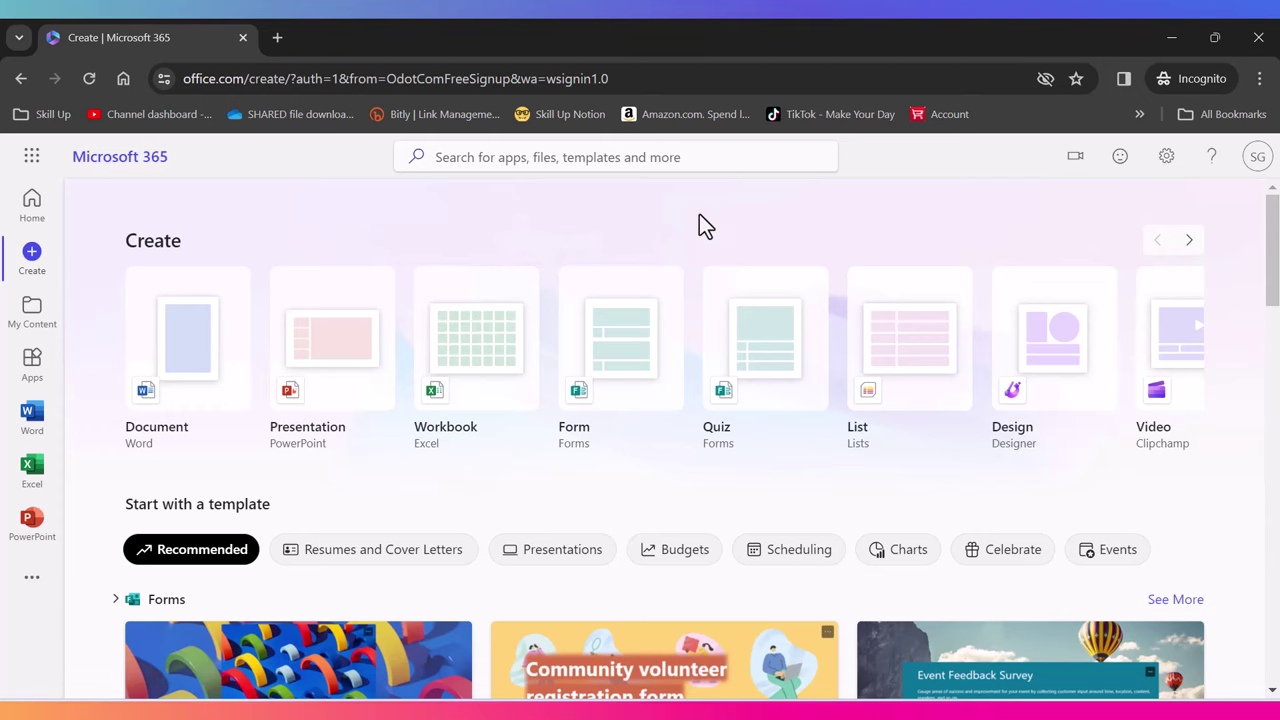
# - Create a new blank Excel workbook from the Workbook tile on the Create page
pyautogui.moveTo(700, 215); pyautogui.dragTo(563, 330)
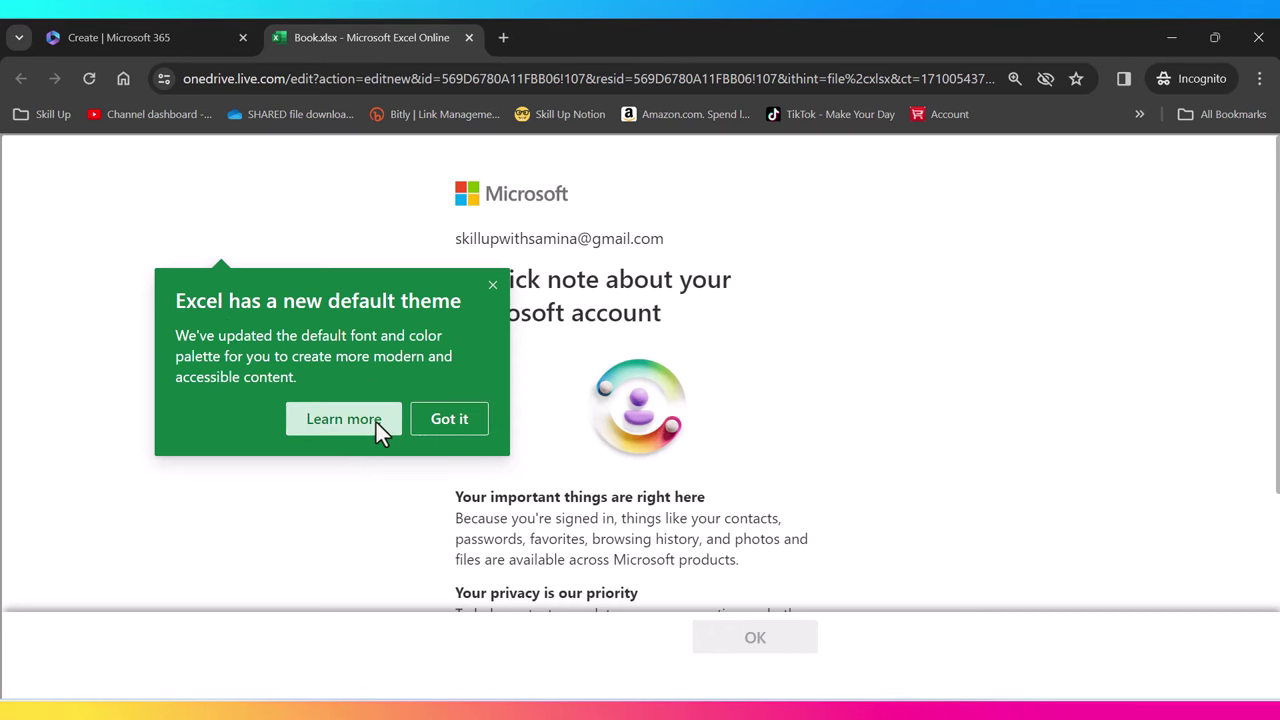
# - Dismiss the new default theme tip with 'Got it' and scroll through the Microsoft account notice
pyautogui.click(452, 422)
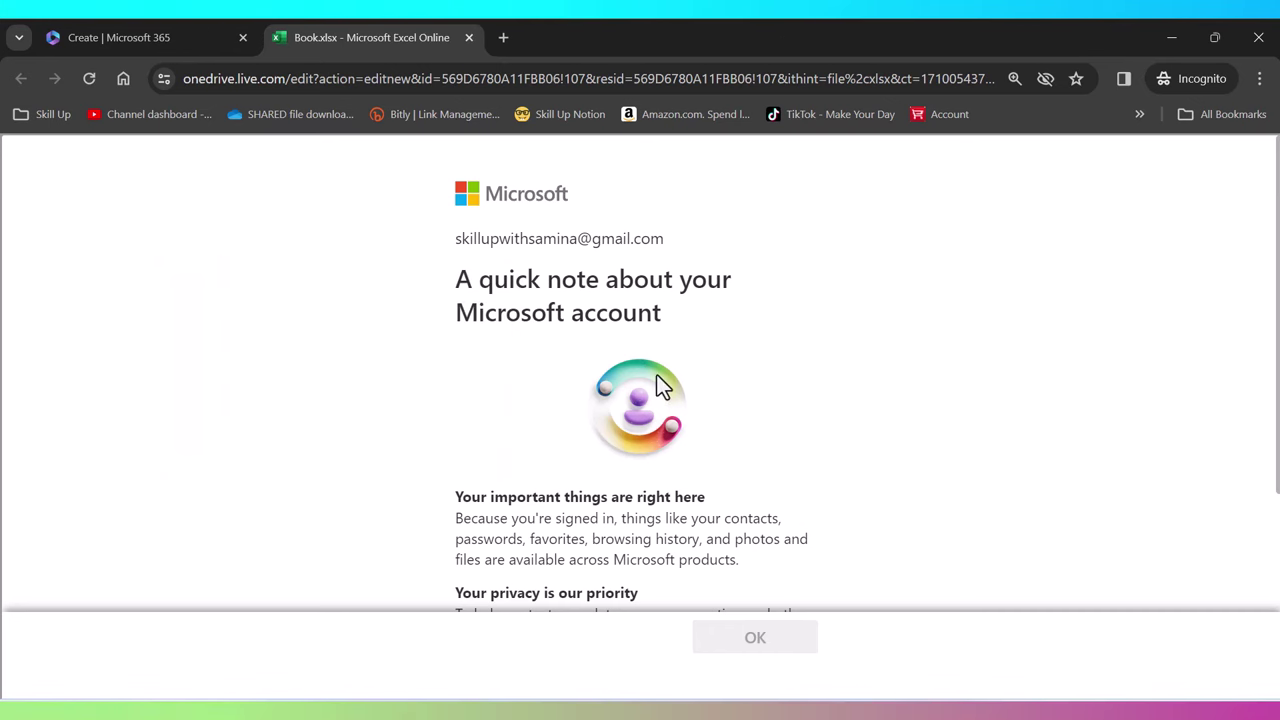
pyautogui.scroll(-3, 660, 380)
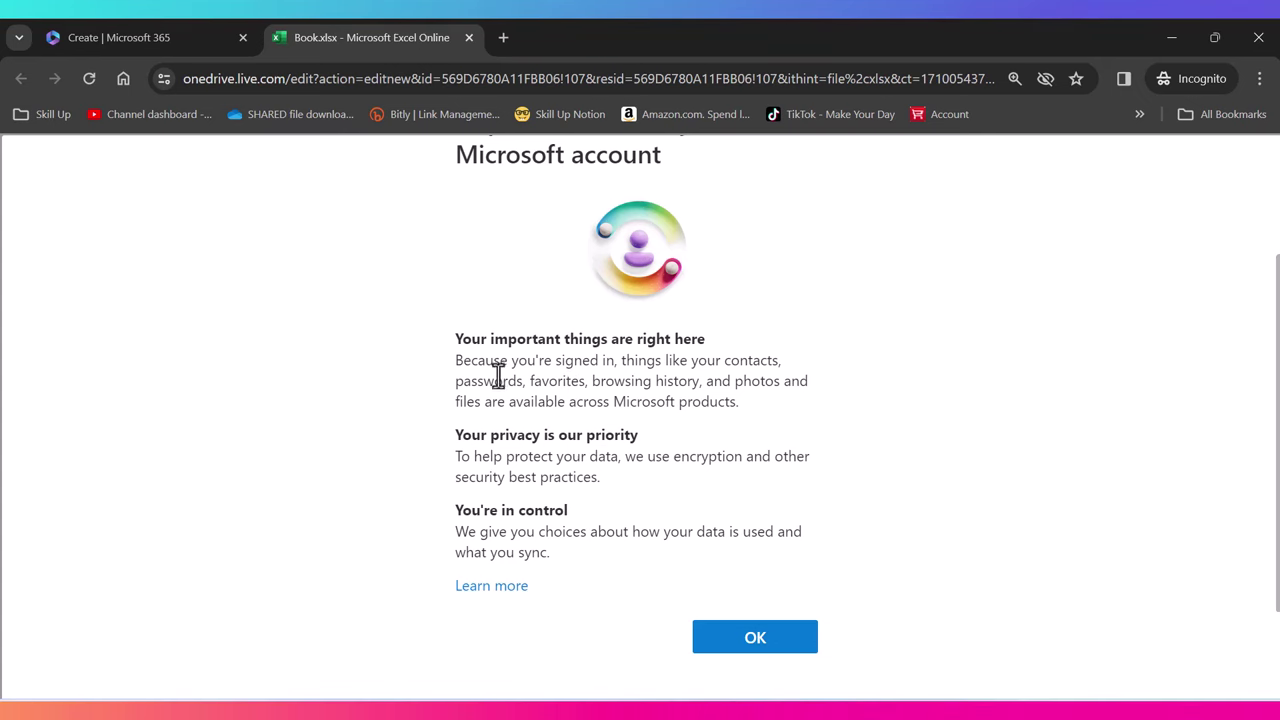
pyautogui.scroll(1, 700, 240)
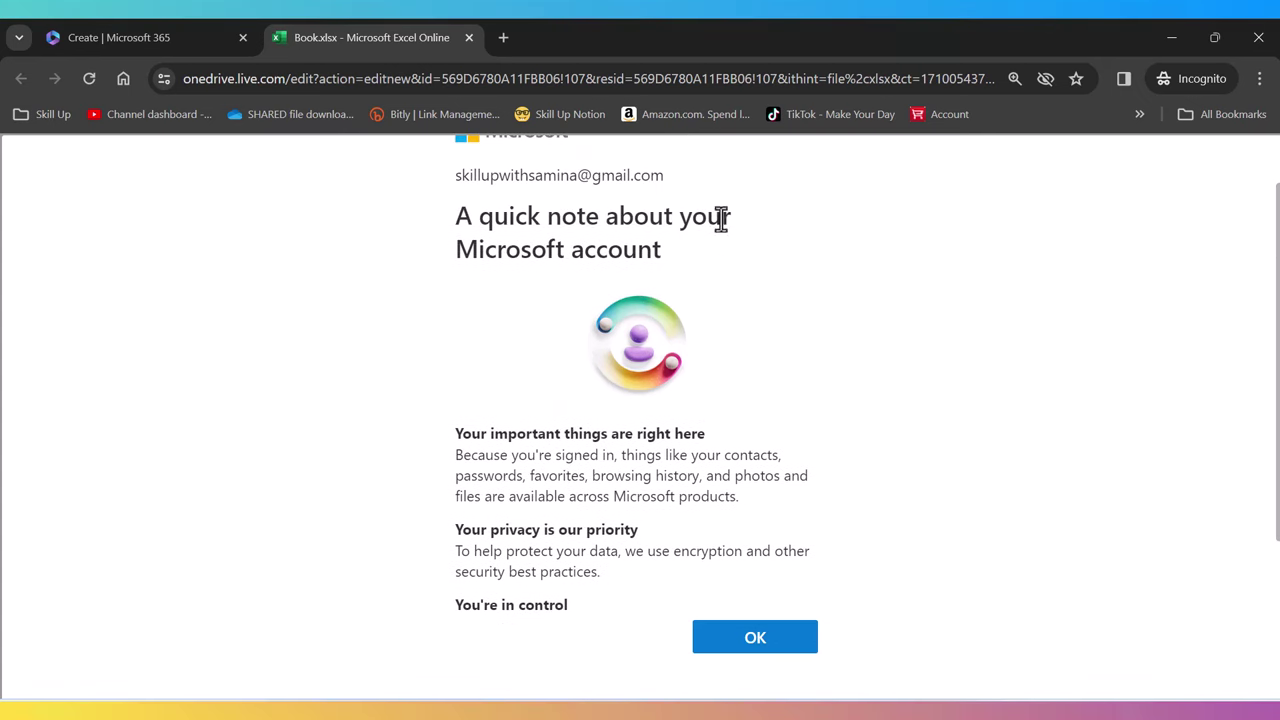
pyautogui.scroll(1, 706, 423)
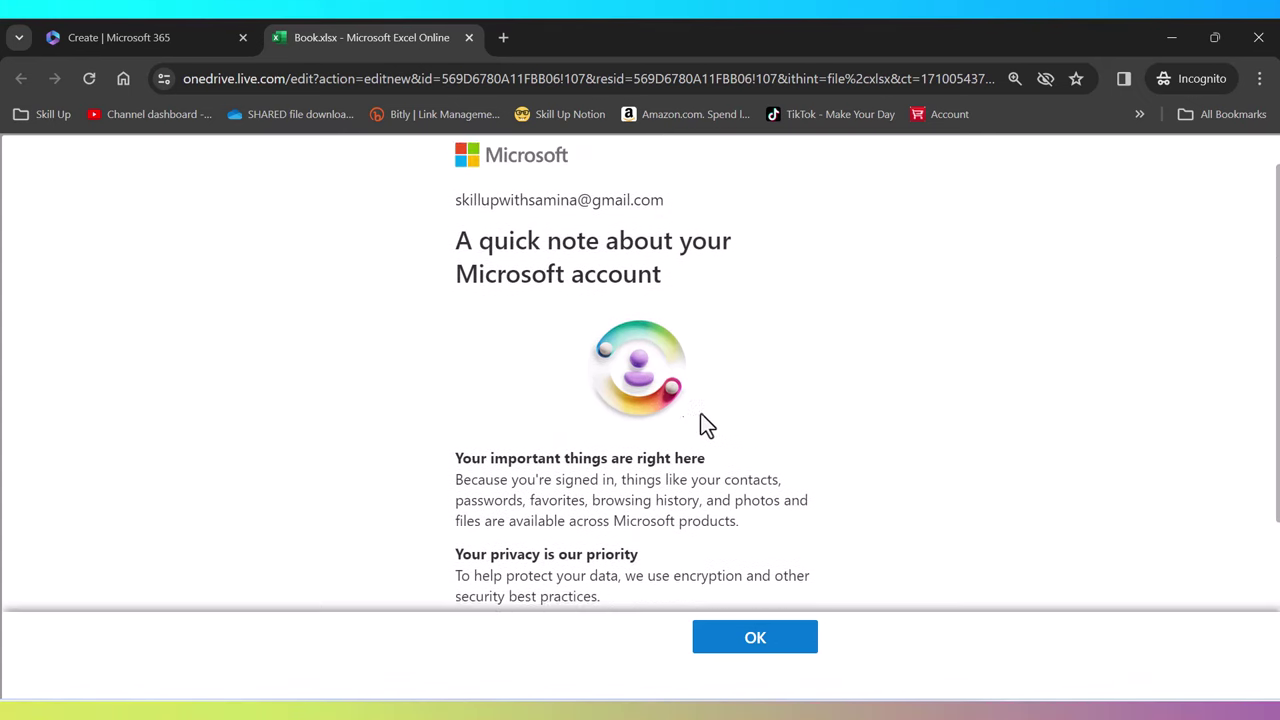
# - Dismiss the account note and rename the workbook from Book to 'New Excel' without moving it
pyautogui.click(760, 640)
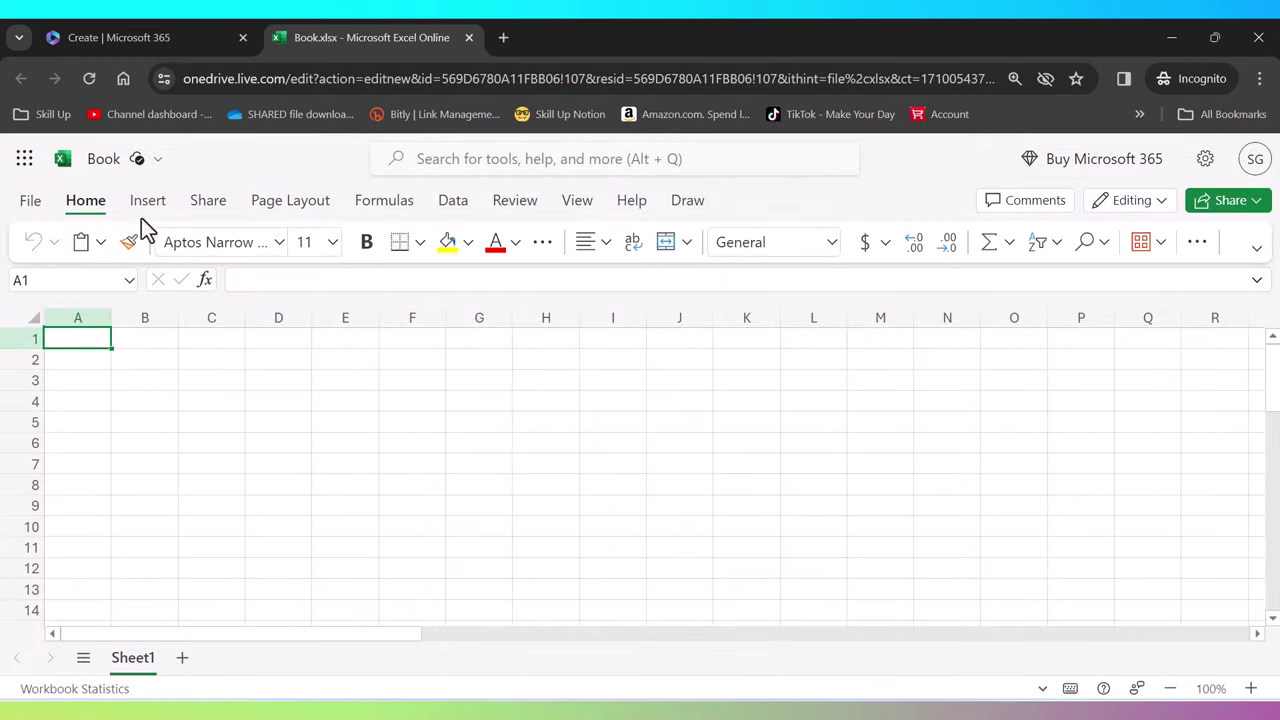
pyautogui.click(156, 176)
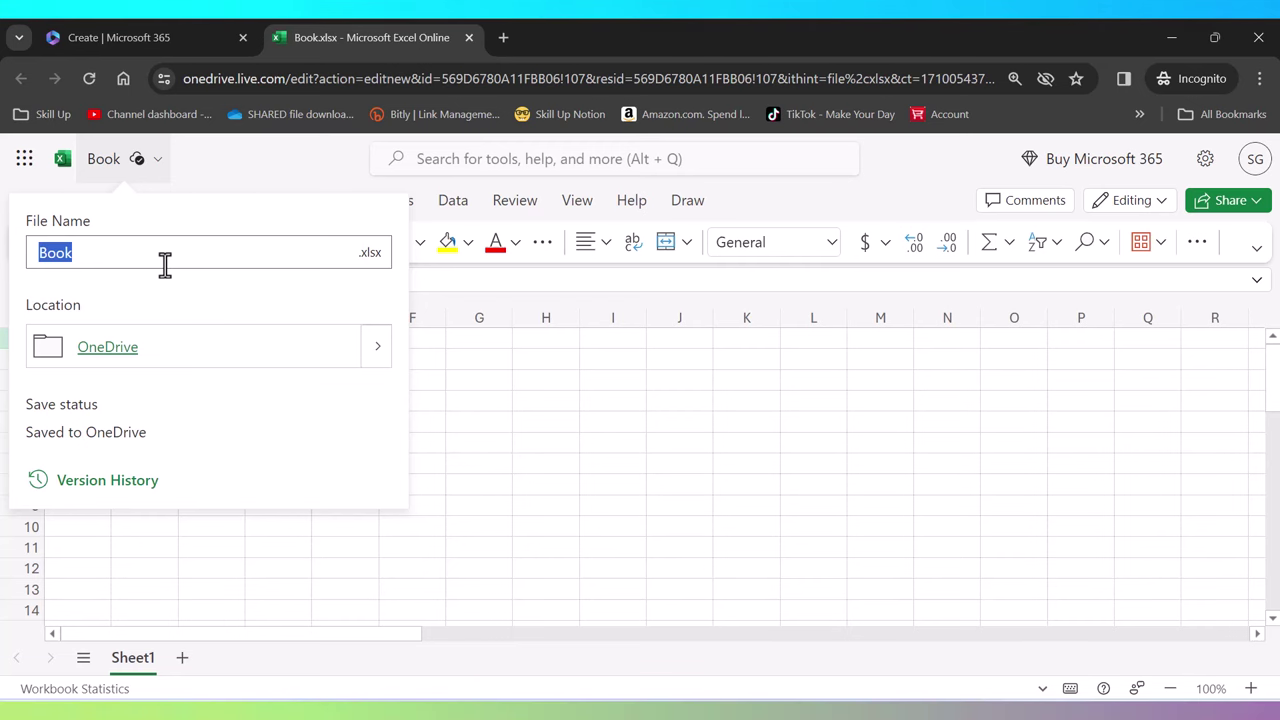
pyautogui.write('New Ex')
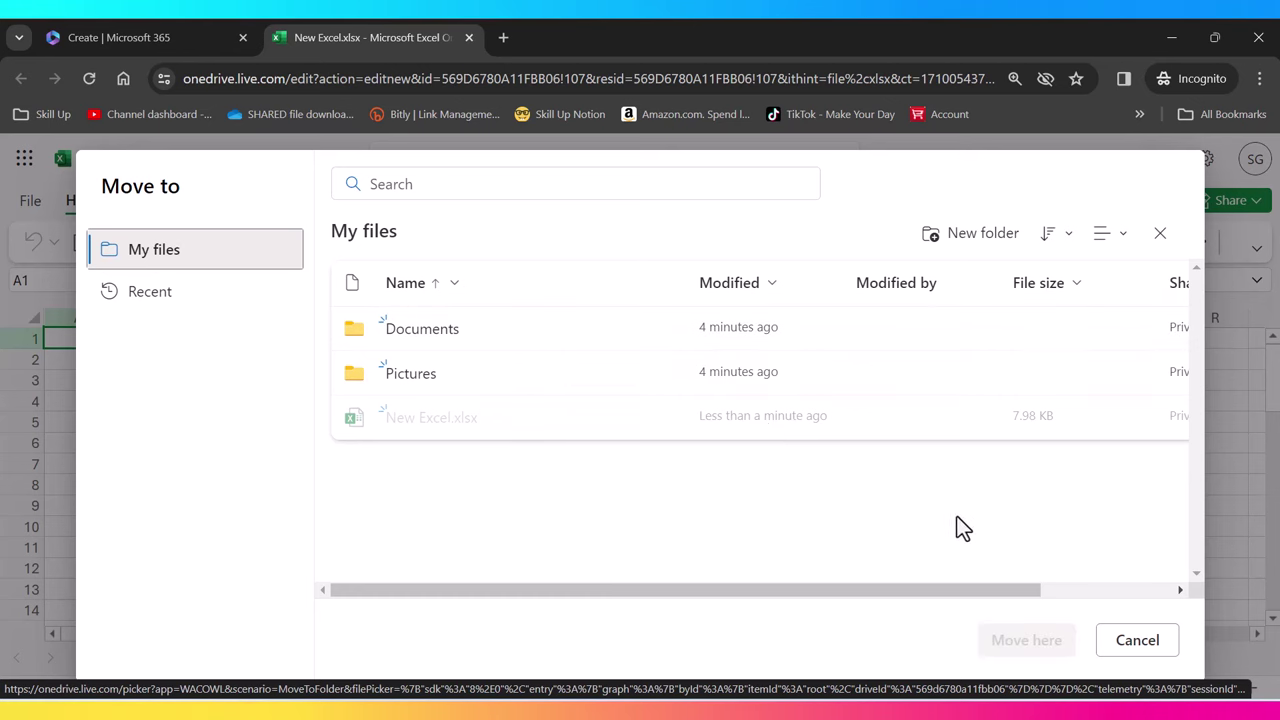
pyautogui.click(1140, 646)
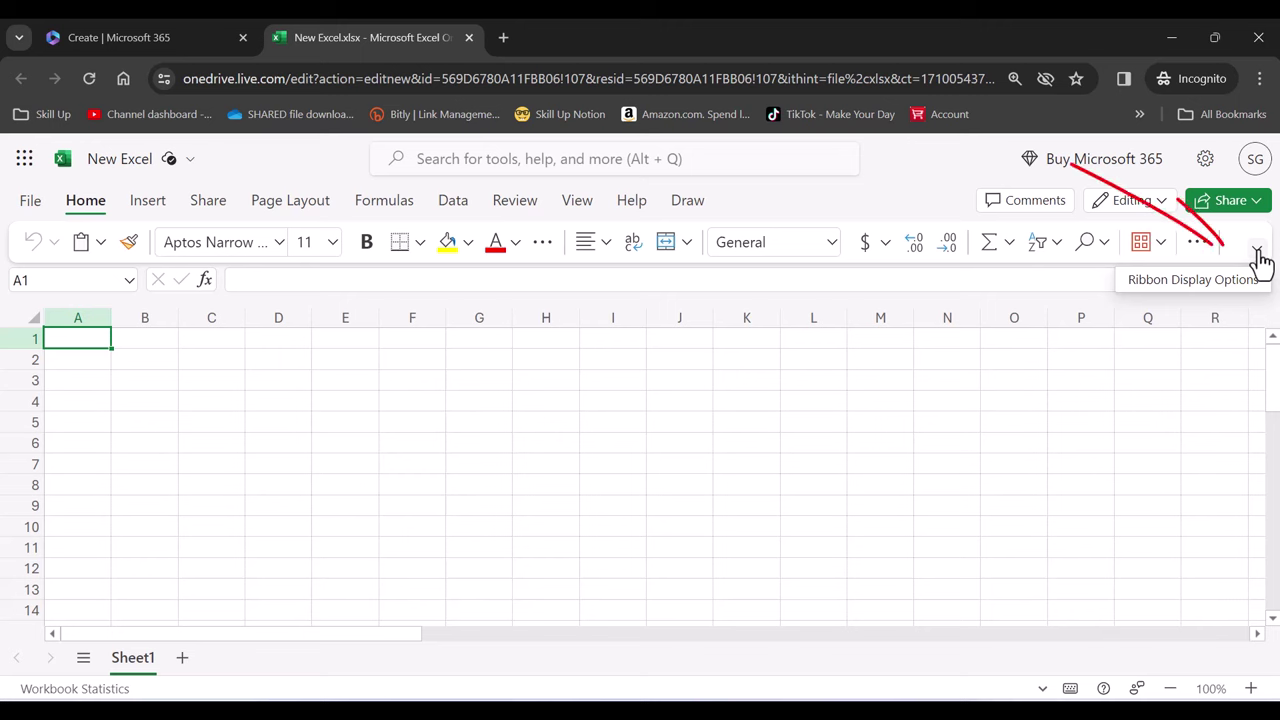
pyautogui.click(1257, 252)
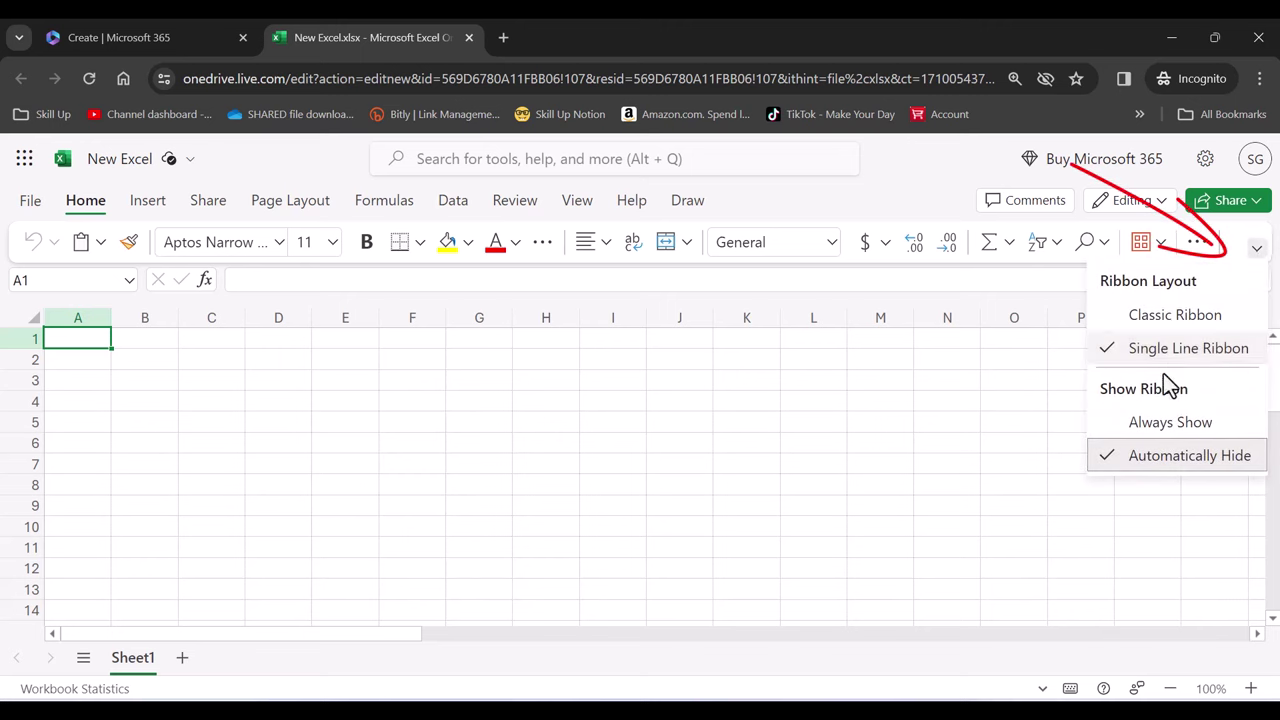
pyautogui.click(1175, 315)
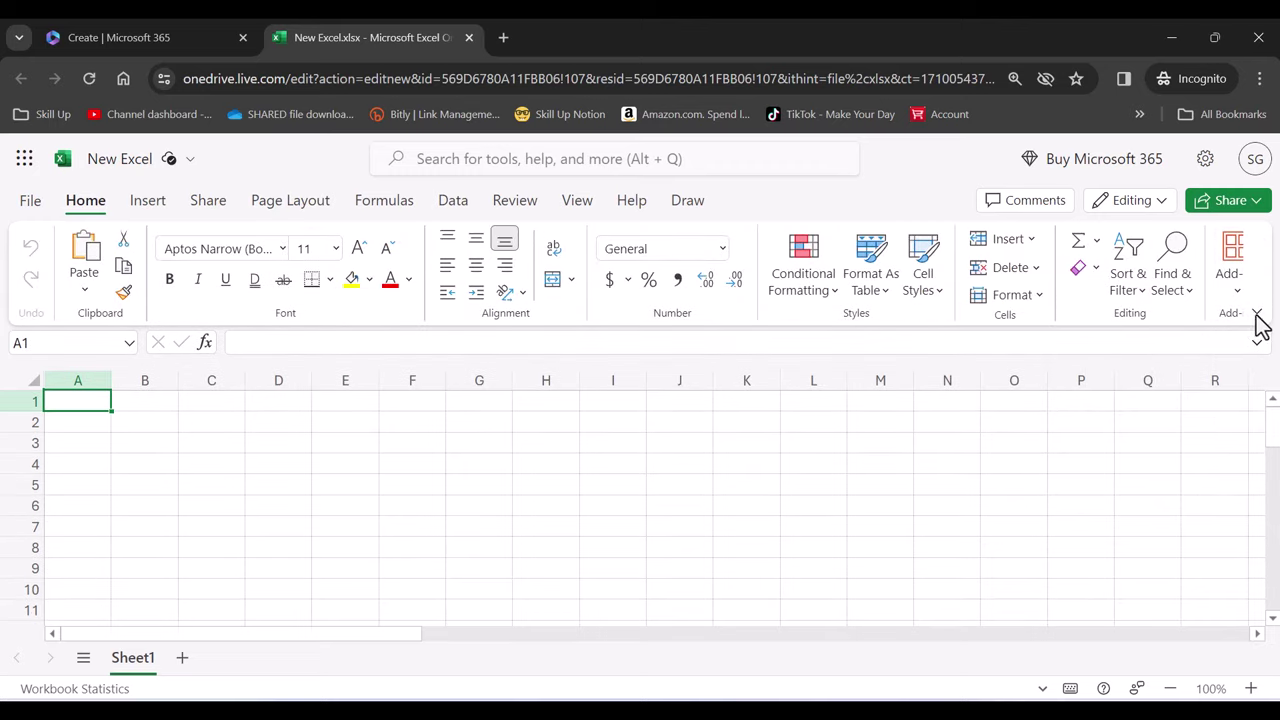
pyautogui.click(1257, 313)
pyautogui.click(1192, 473)
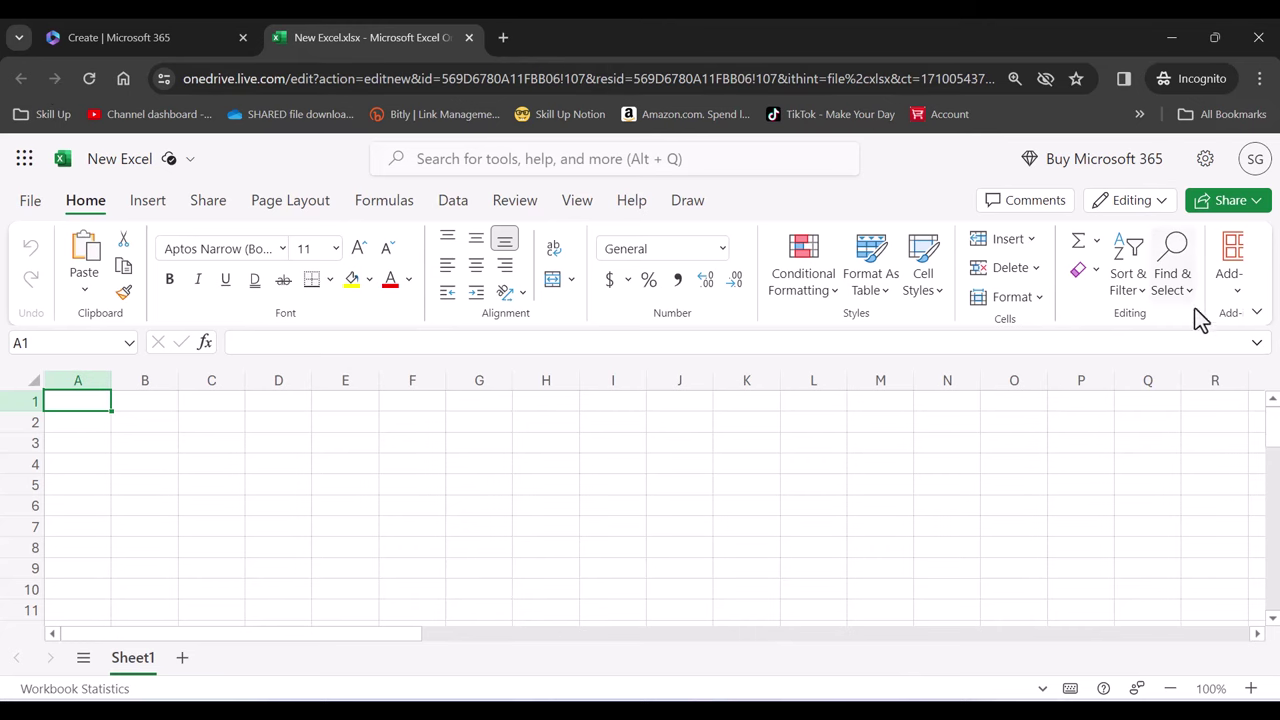
pyautogui.click(1257, 314)
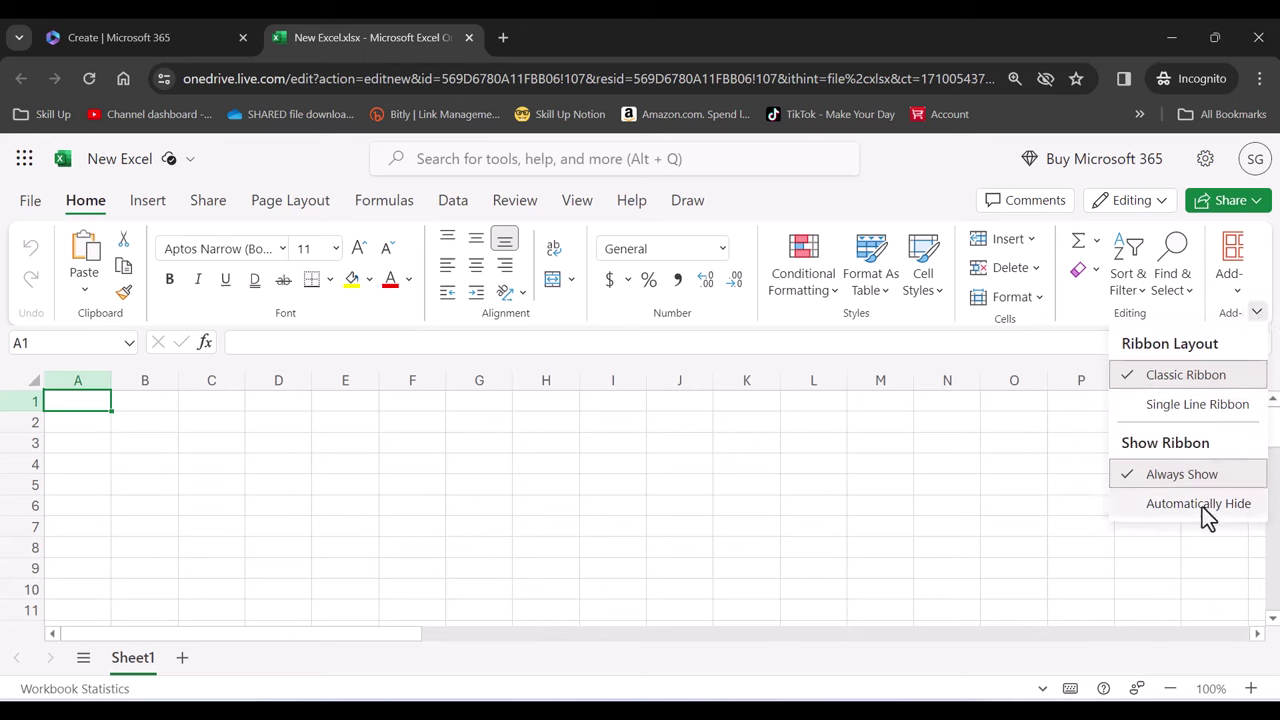
pyautogui.click(284, 466)
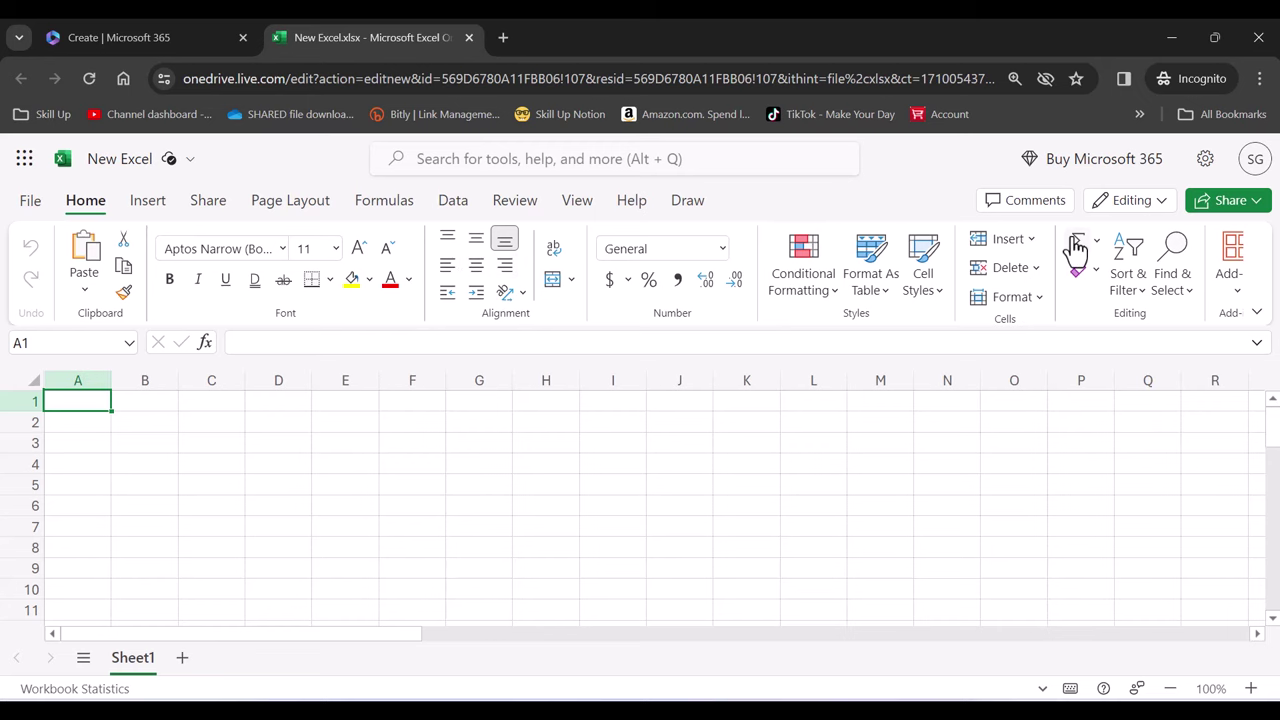
# - Look over the Conditional Formatting options and the Format As Table style gallery
pyautogui.click(838, 292)
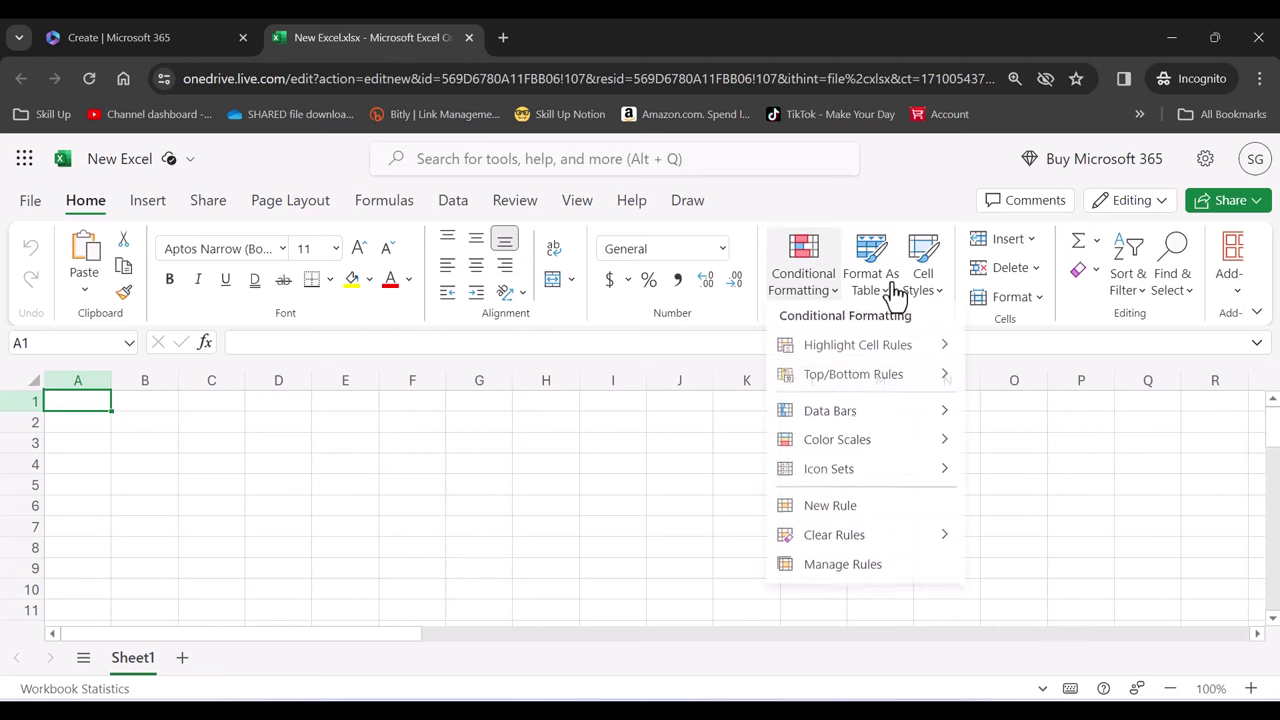
pyautogui.click(887, 285)
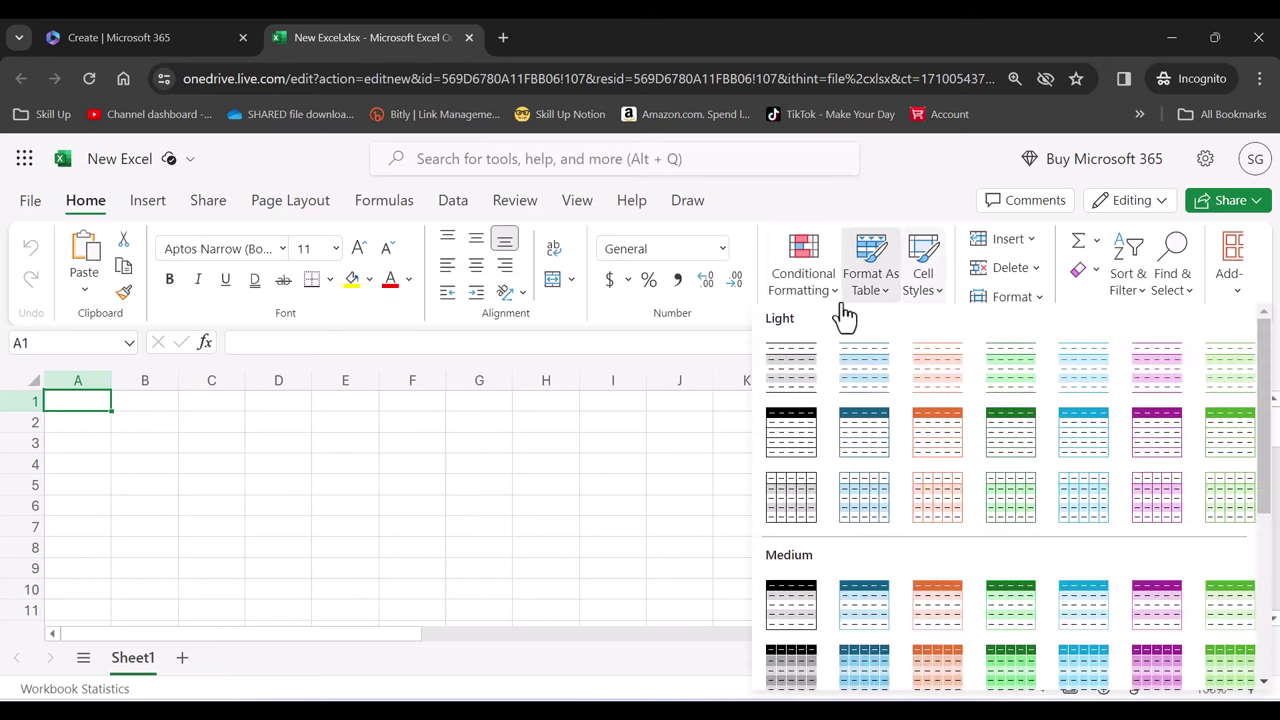
pyautogui.click(138, 428)
# - Select cell B2 and browse the Insert commands before showing the Share commands
pyautogui.click(134, 421)
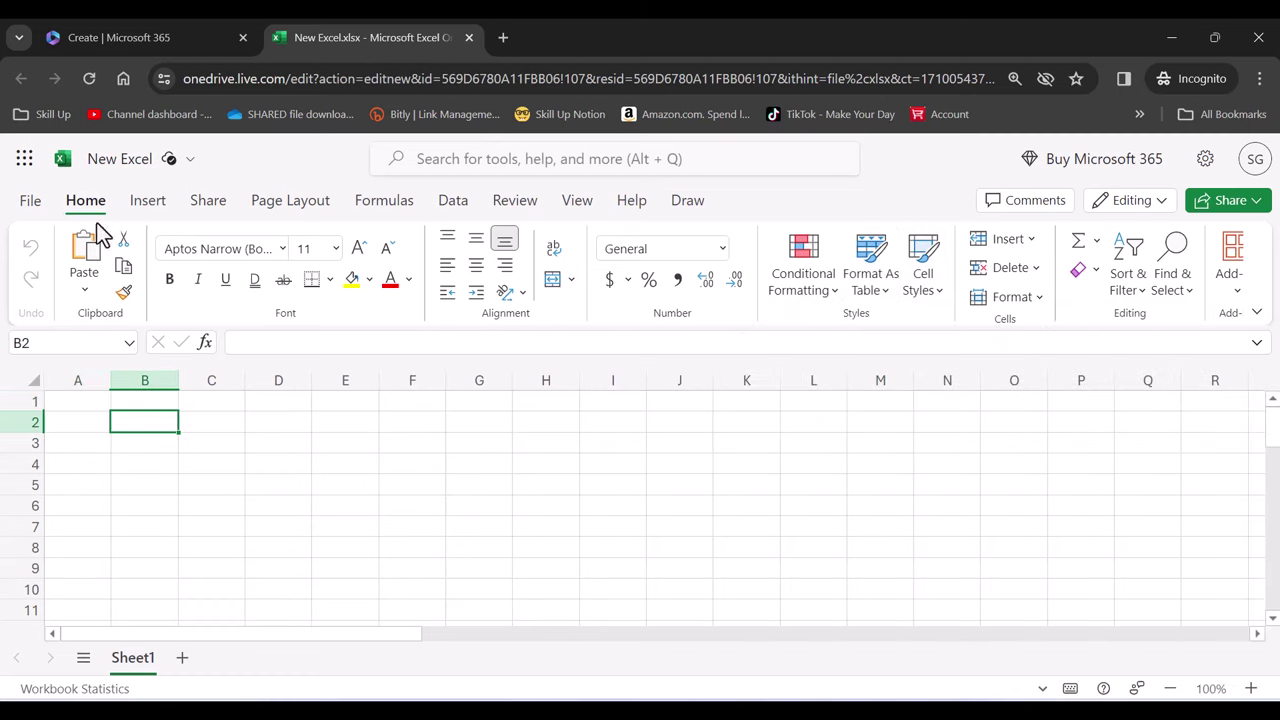
pyautogui.click(150, 202)
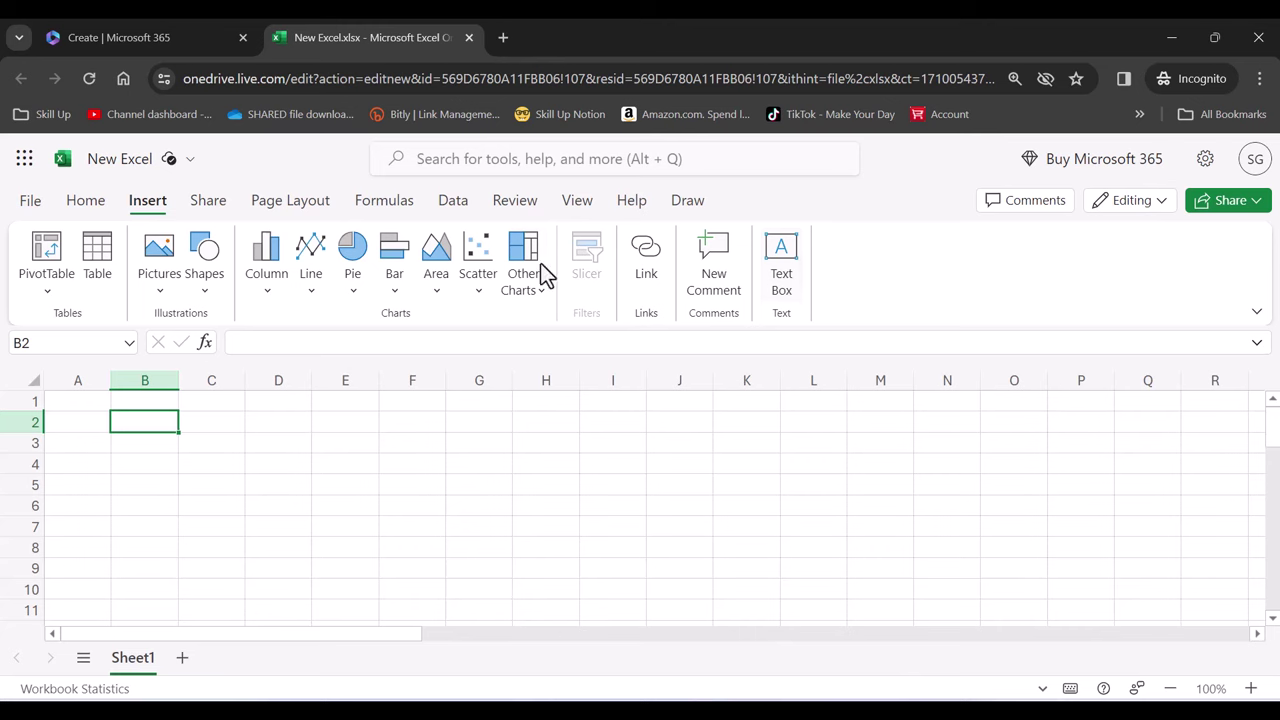
pyautogui.click(210, 203)
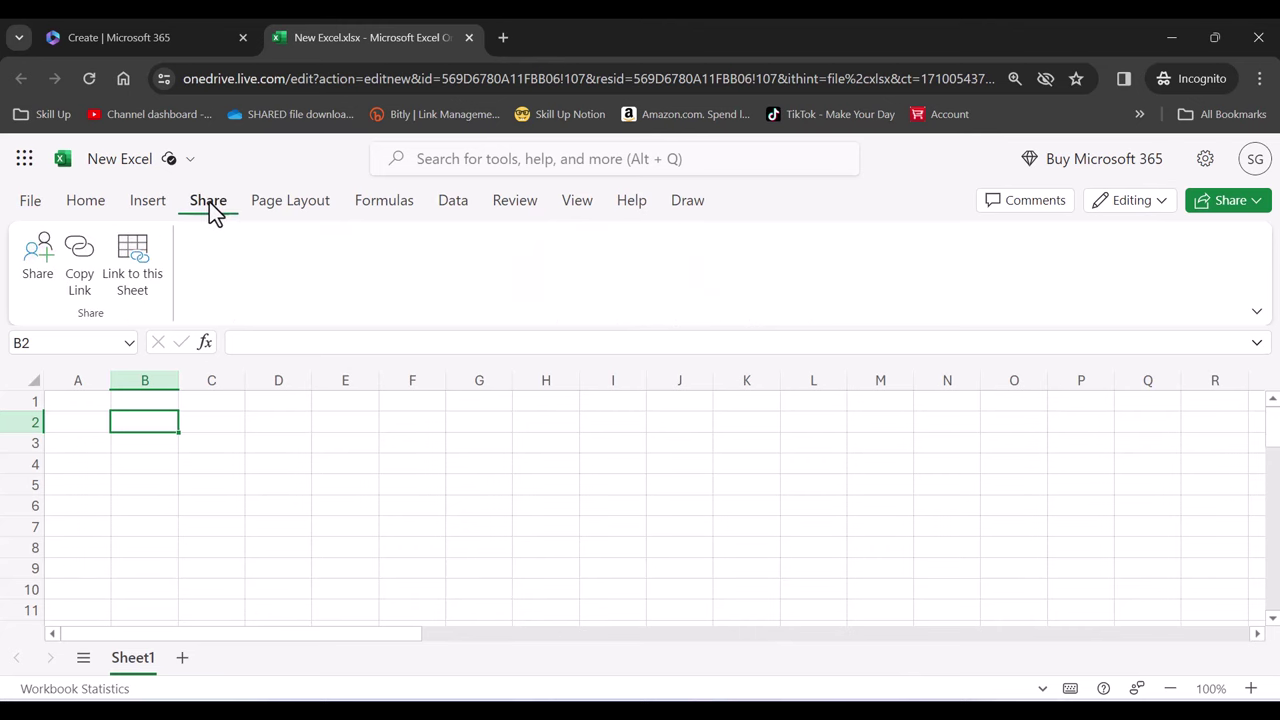
# - Copy an anyone-can-edit link to New Excel.xlsx, then select E2 and bring up Page Layout
pyautogui.click(40, 262)
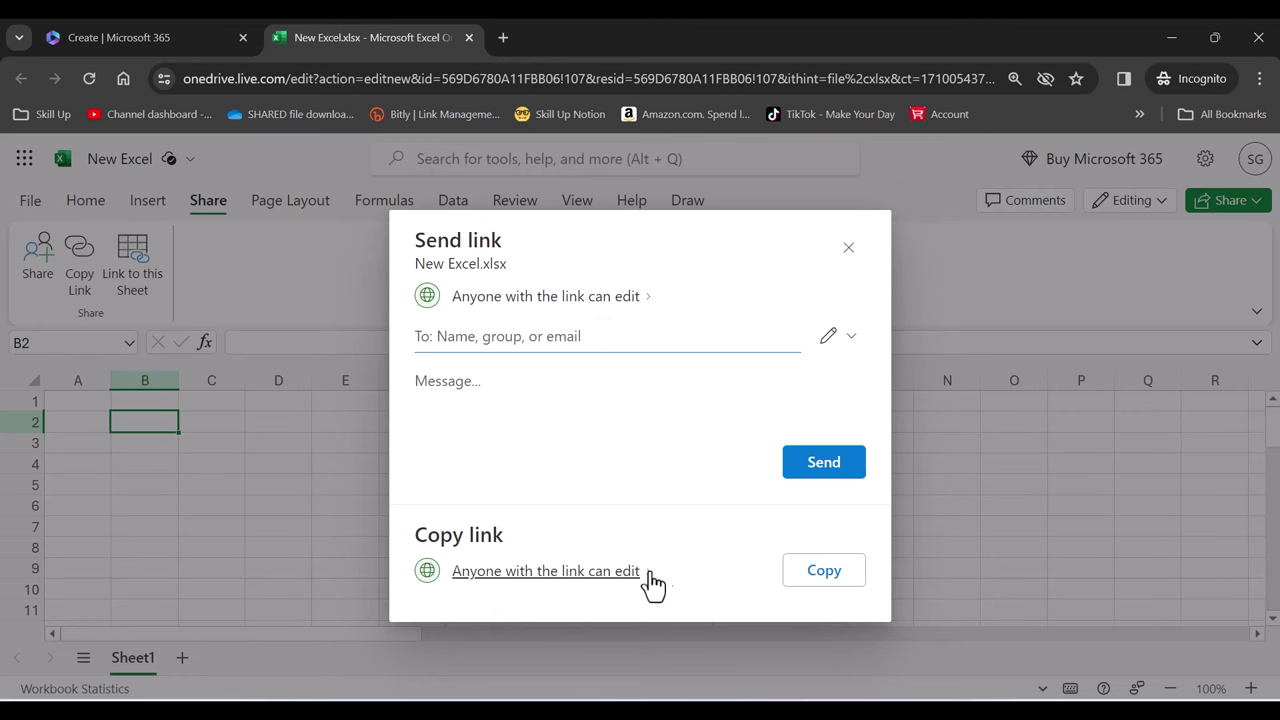
pyautogui.click(838, 586)
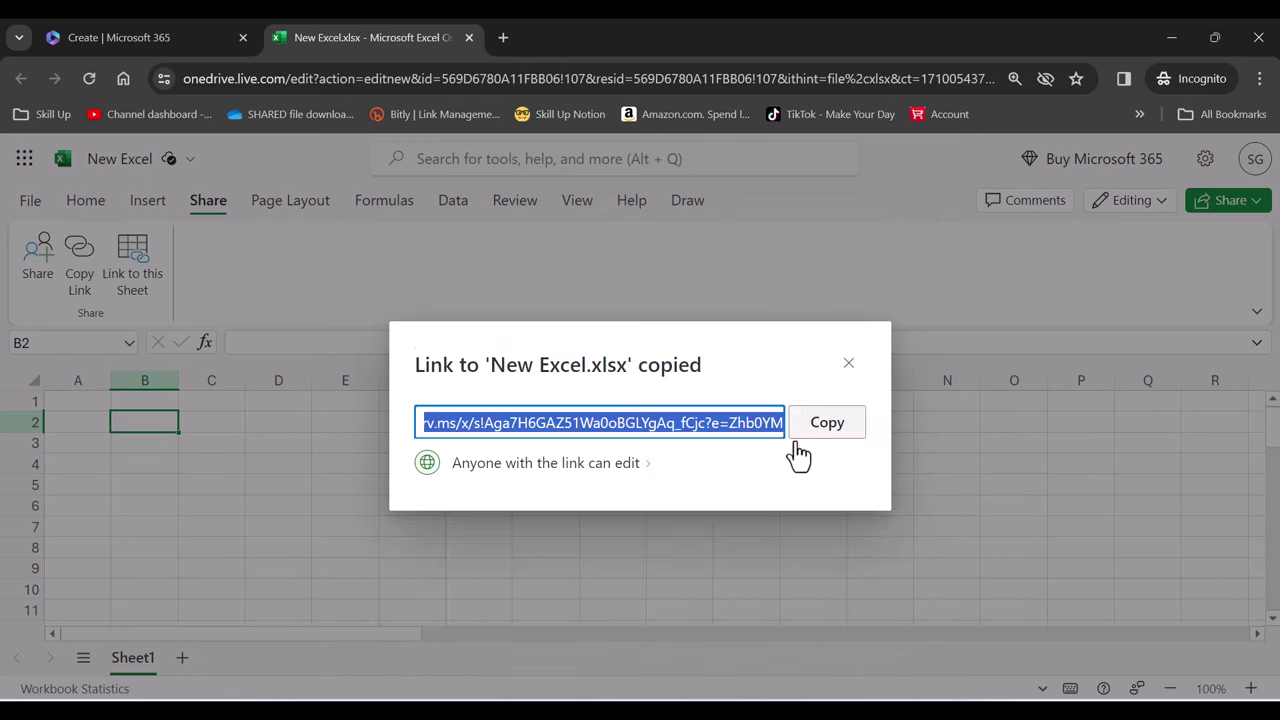
pyautogui.click(828, 428)
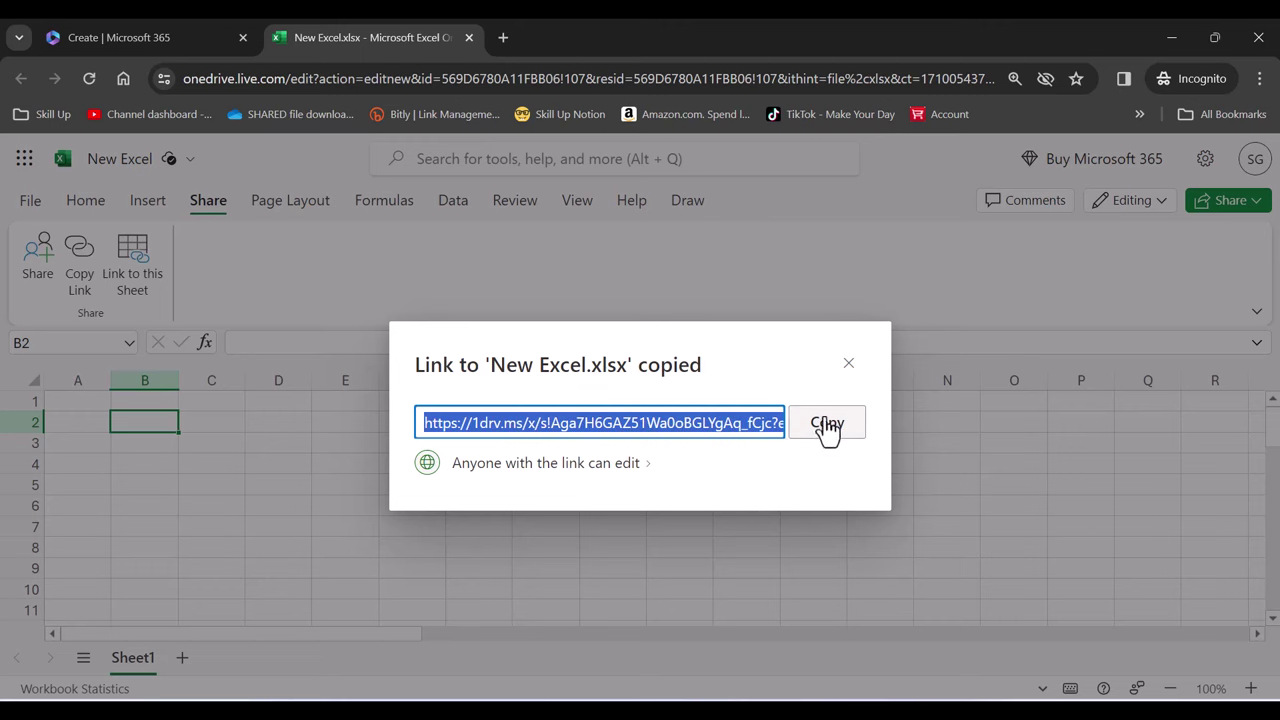
pyautogui.click(849, 368)
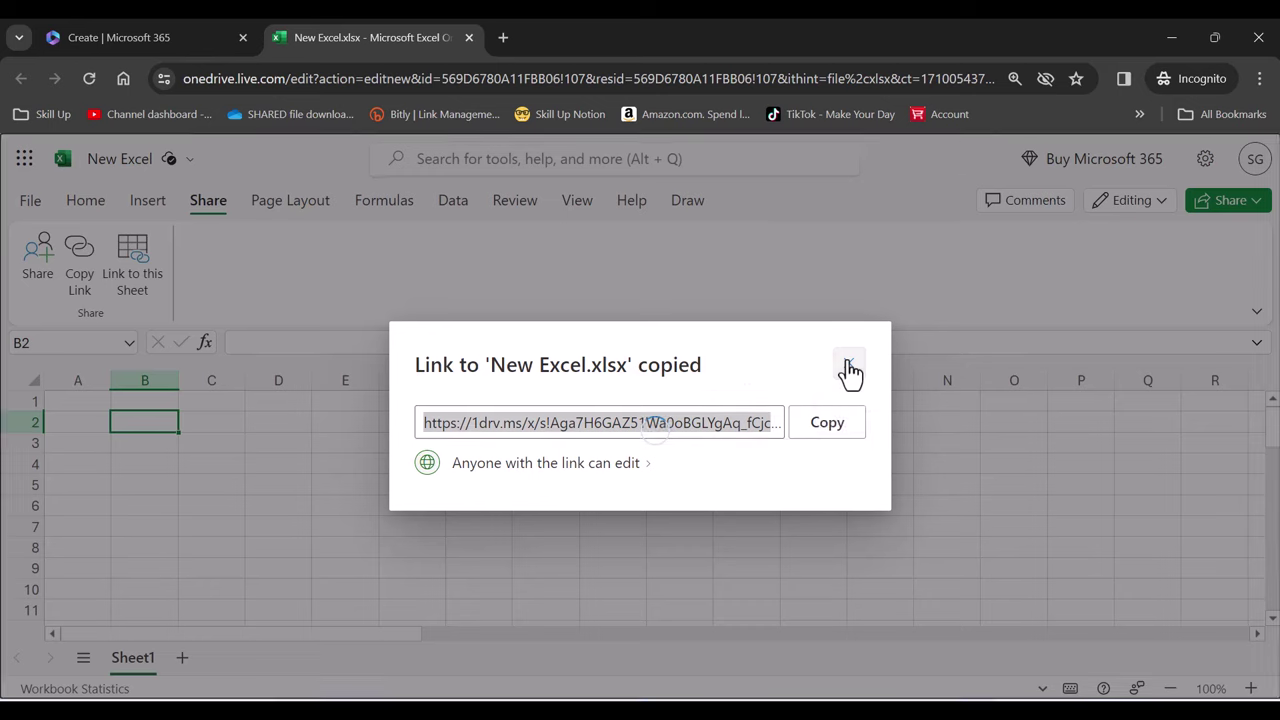
pyautogui.click(849, 368)
pyautogui.click(364, 426)
pyautogui.click(292, 222)
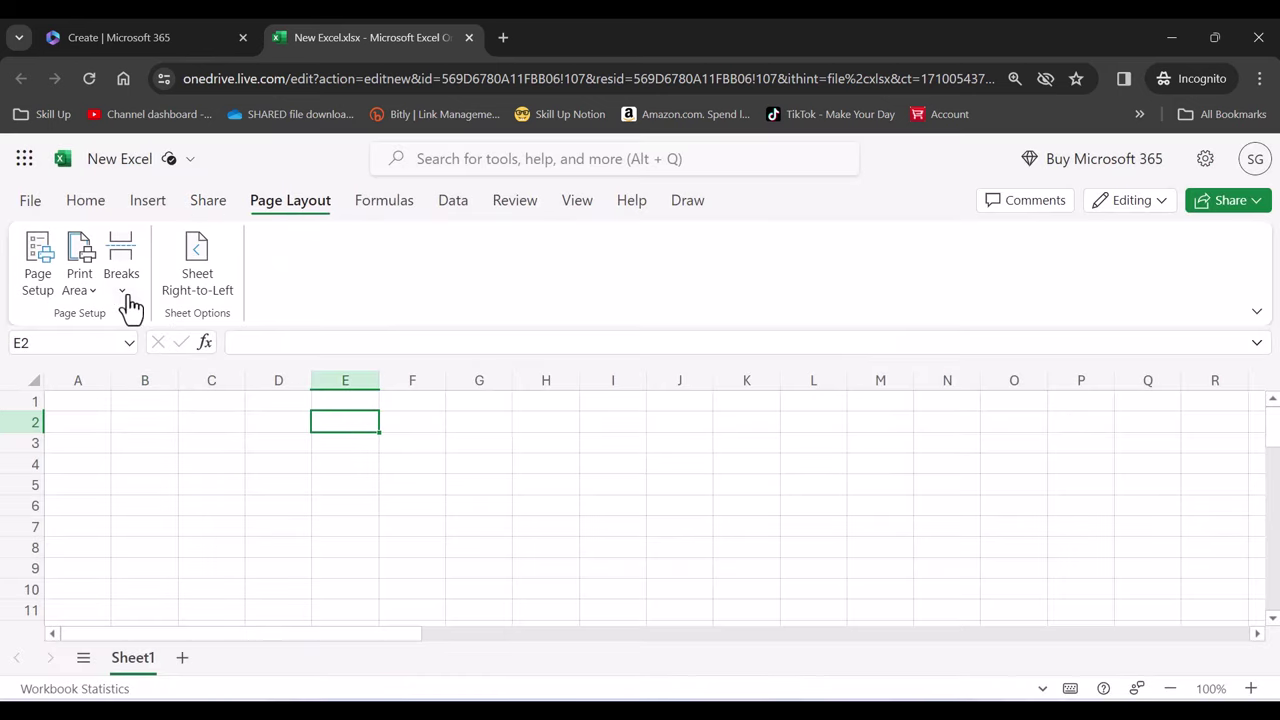
# - Review the Print Area and Page Setup print preview for the empty sheet, then bring up the Formulas commands
pyautogui.click(94, 300)
pyautogui.click(50, 285)
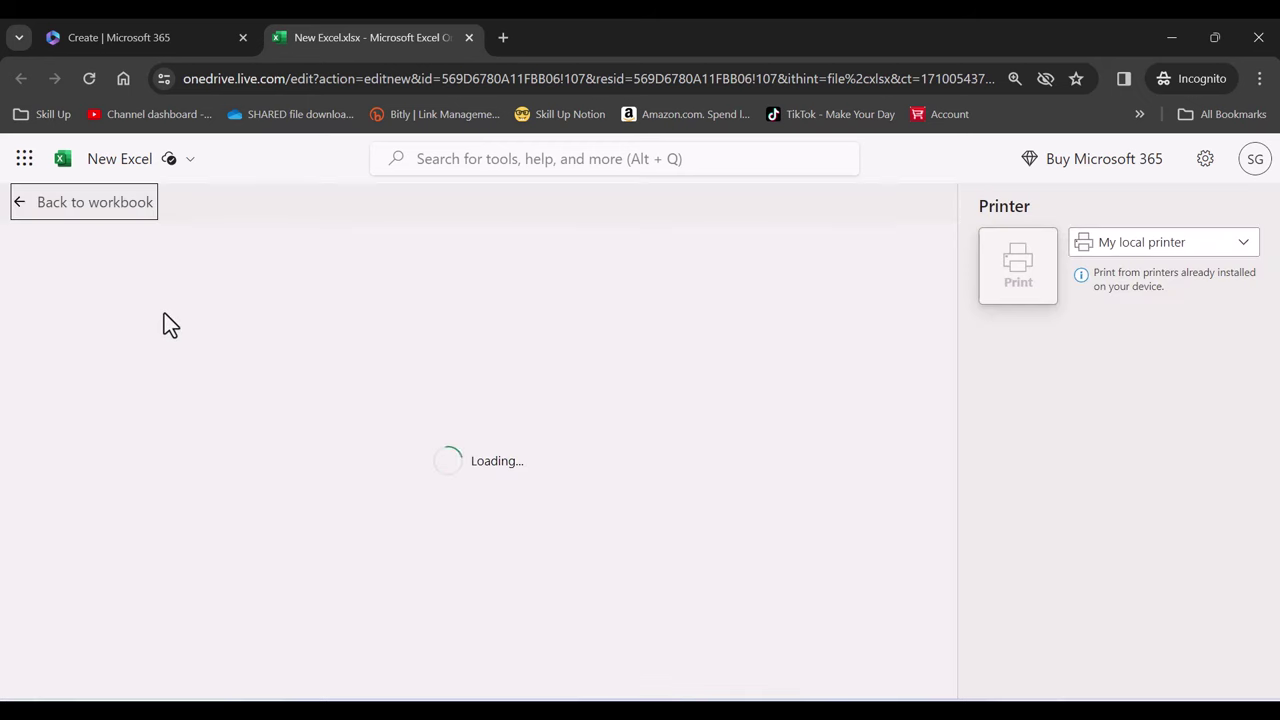
pyautogui.scroll(-3, 1138, 420)
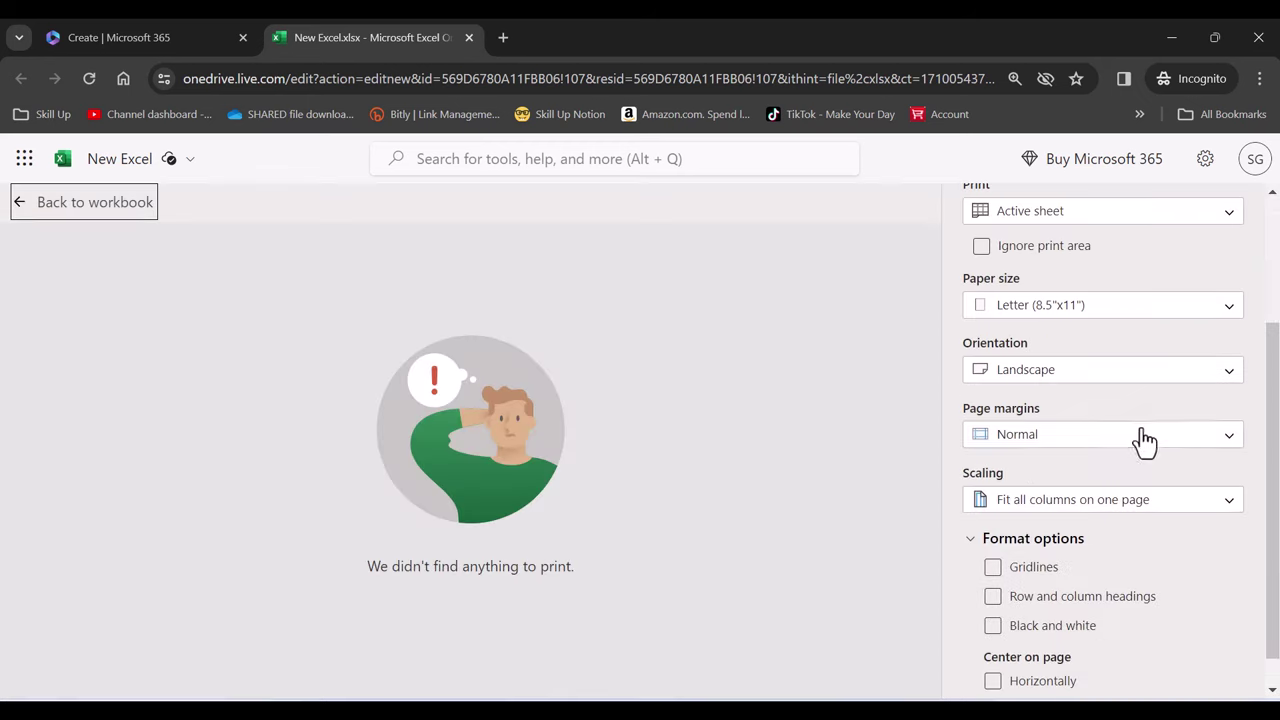
pyautogui.click(66, 207)
pyautogui.click(406, 204)
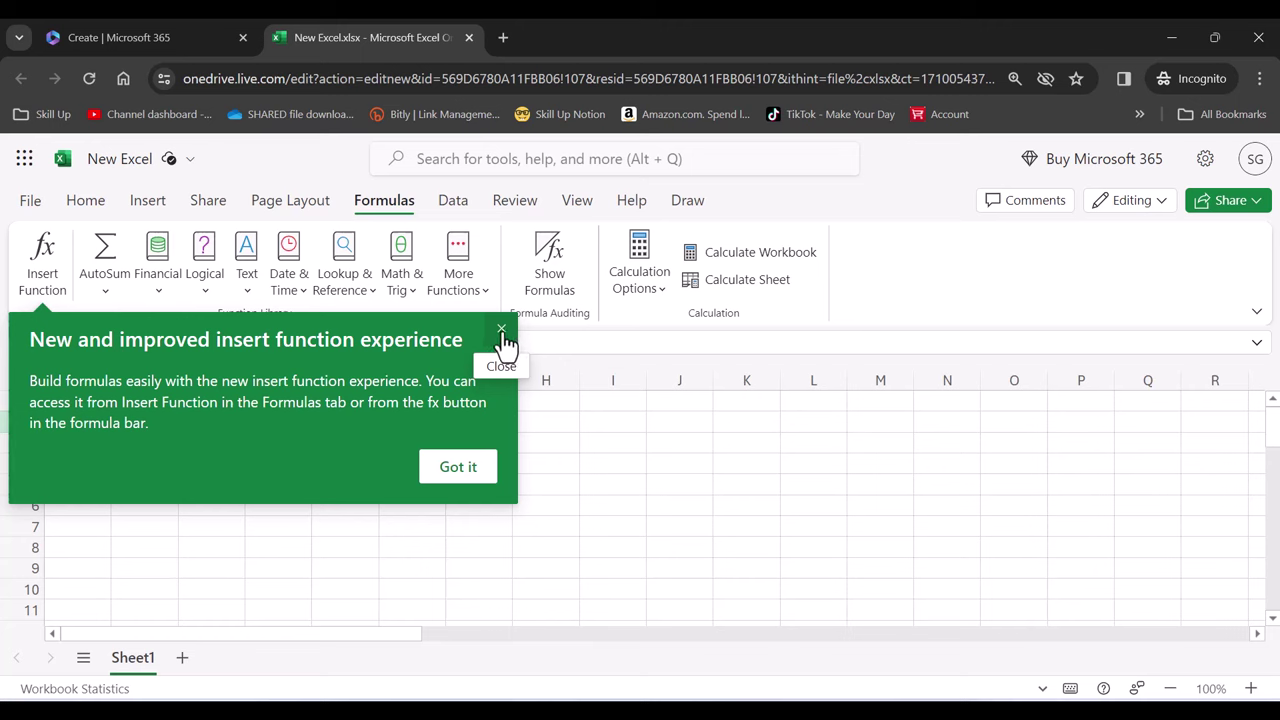
# - Dismiss the insert-function tip and look through the Text functions list
pyautogui.click(474, 464)
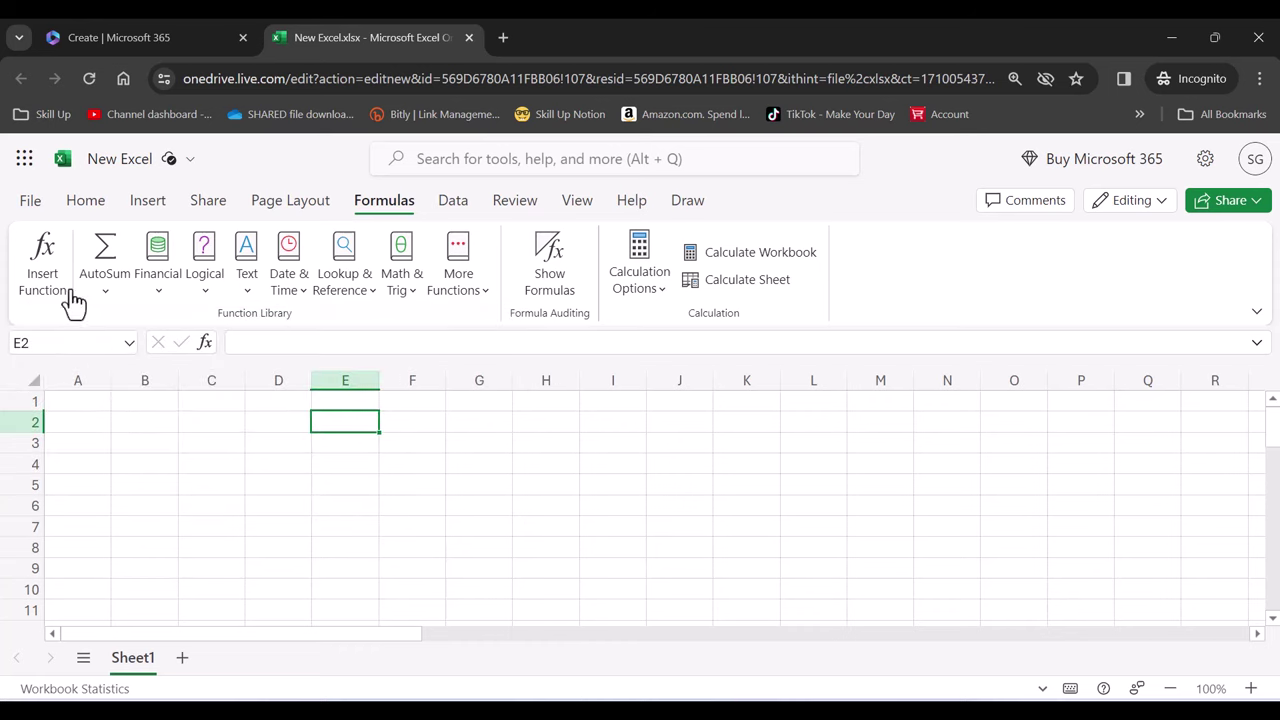
pyautogui.click(246, 298)
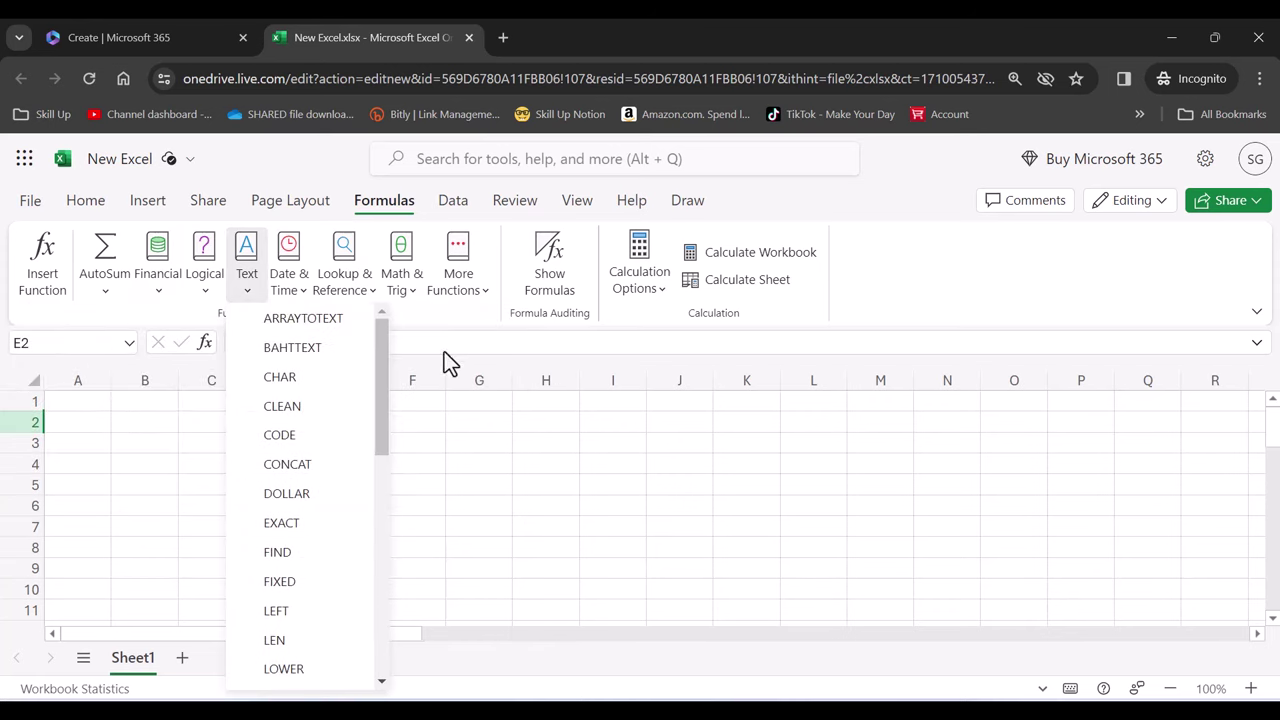
pyautogui.click(535, 453)
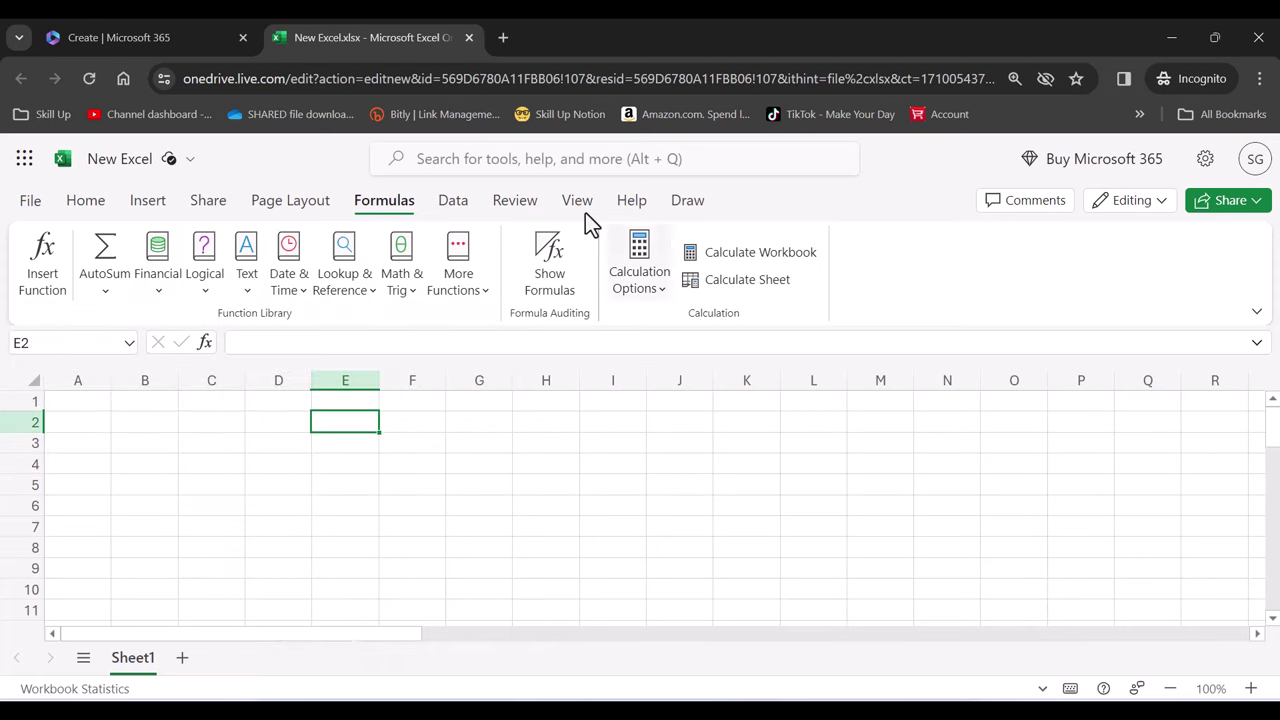
# - Browse the Data Tools options, then the Review and View commands
pyautogui.click(466, 208)
pyautogui.click(806, 298)
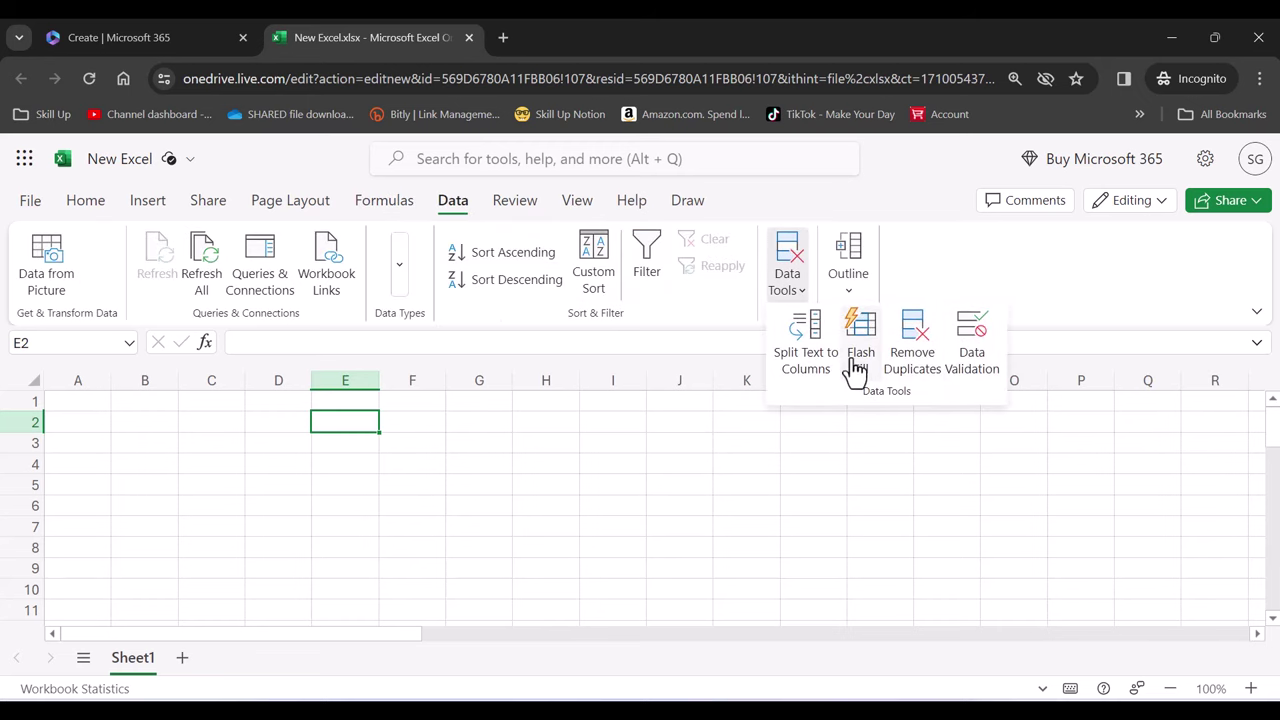
pyautogui.click(514, 203)
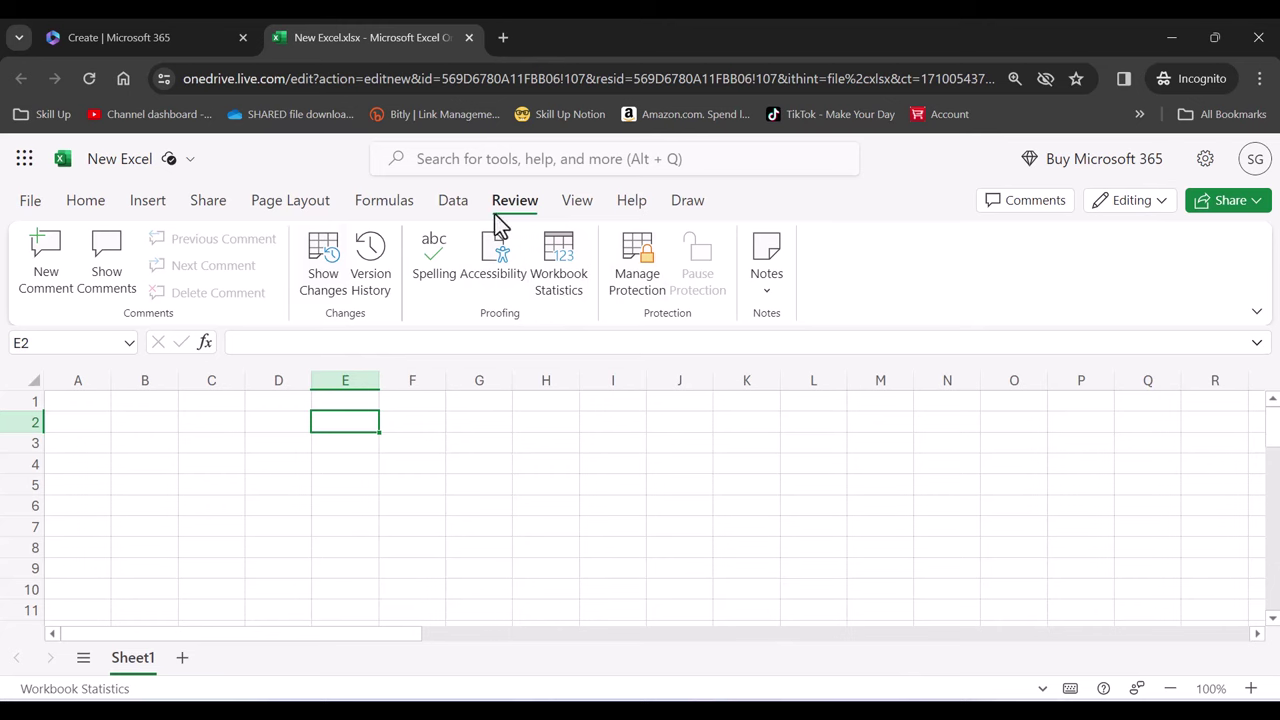
pyautogui.click(578, 202)
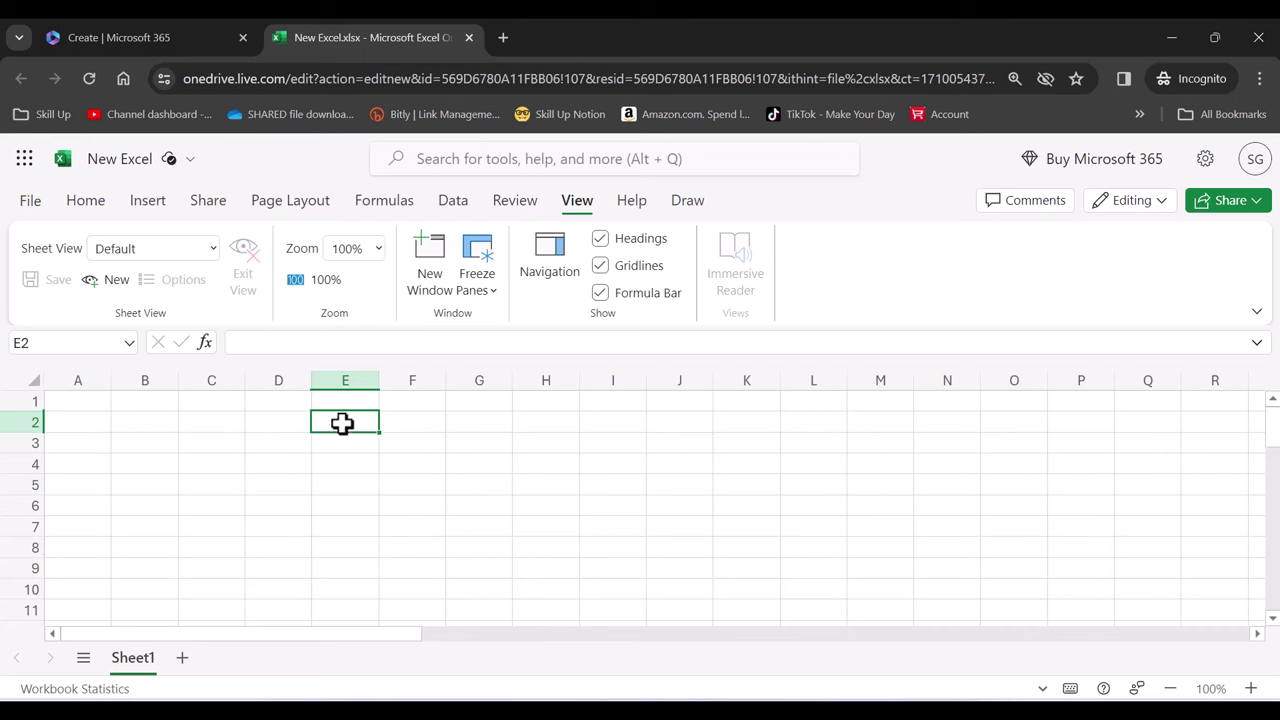
# - Switch the ribbon back to the Home tab for the empty New Excel sheet
pyautogui.press('Left')
pyautogui.press('Left')
pyautogui.press('Left')
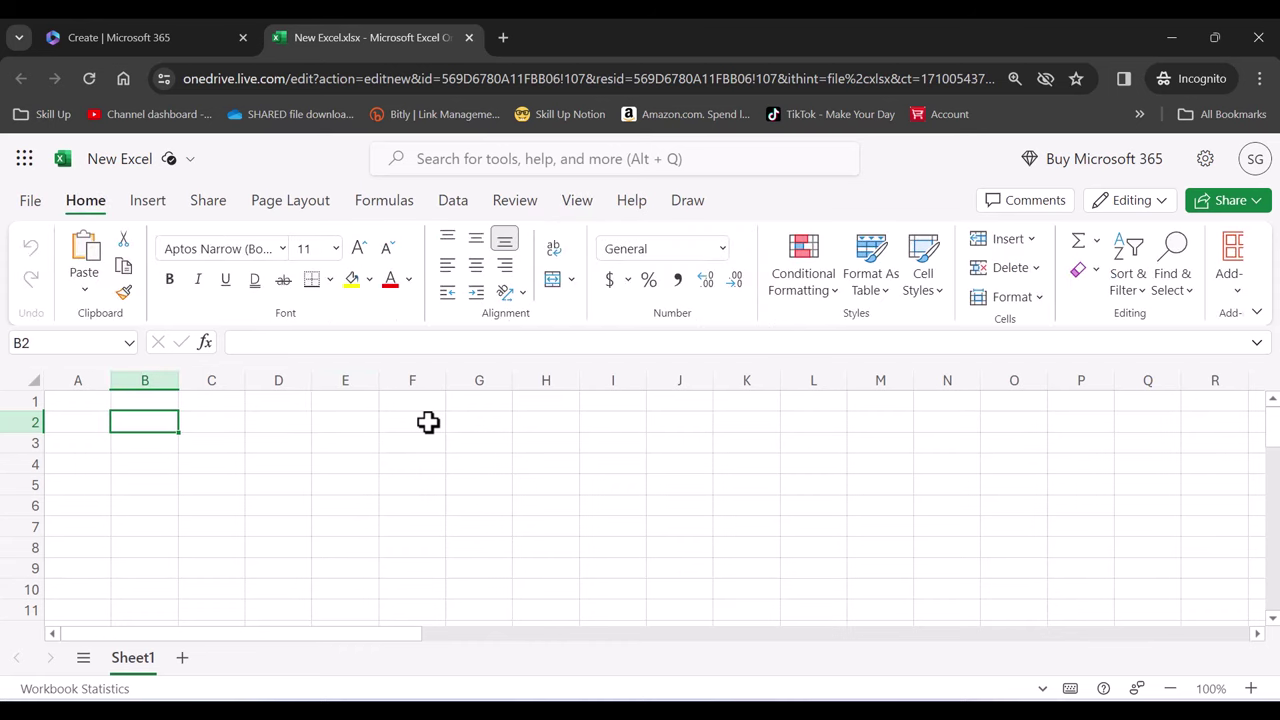